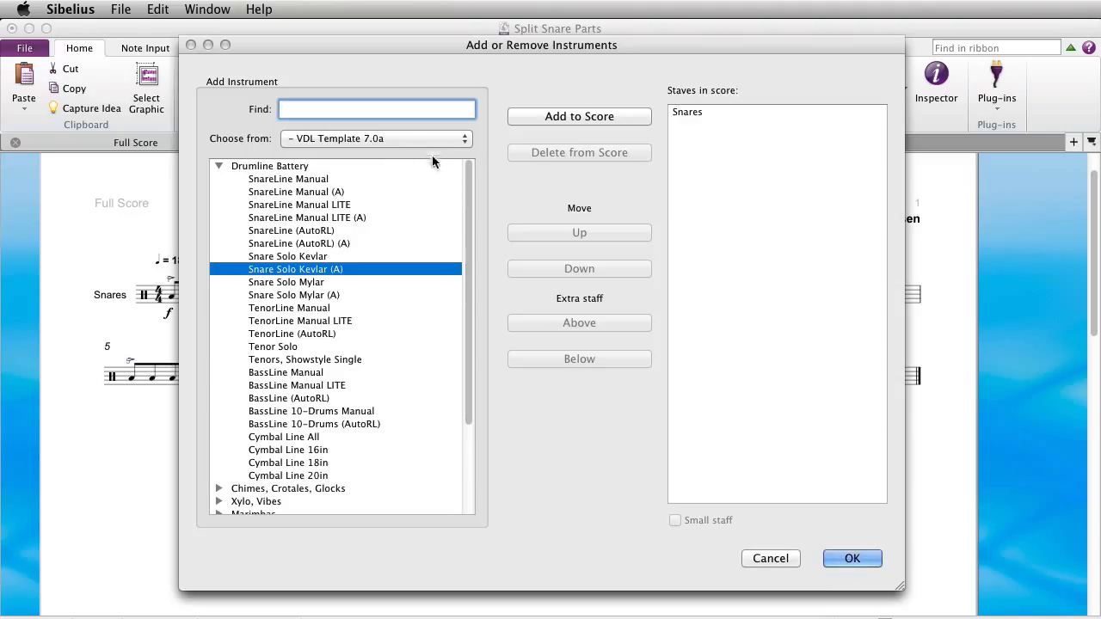
Step: Add two extra staves below the existing Snares staff in the score
left_click(688, 112)
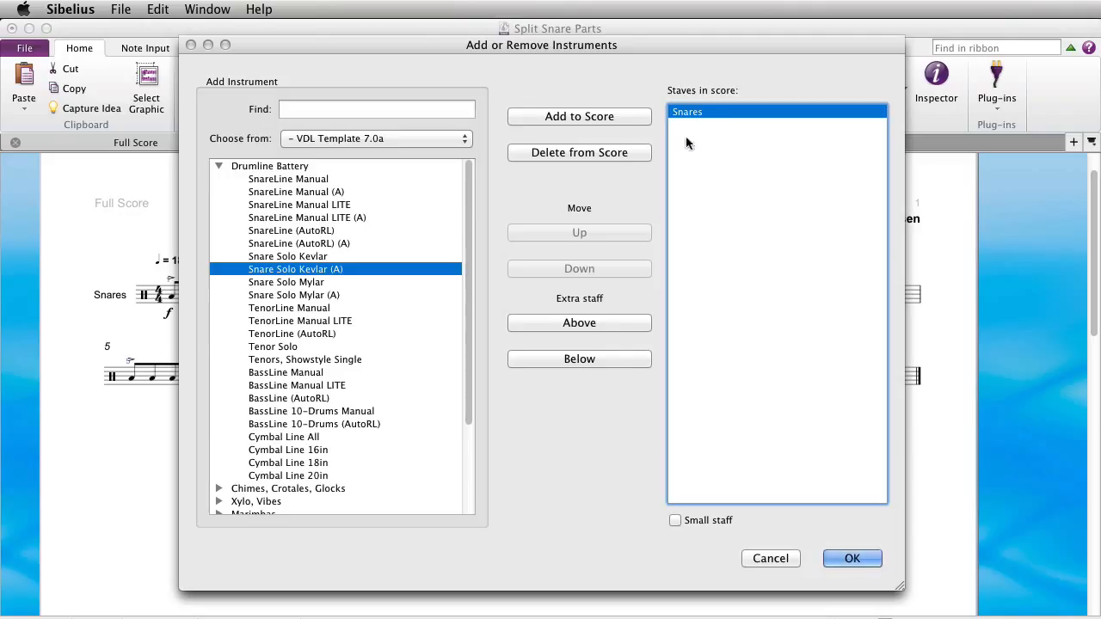
left_click(607, 358)
left_click(607, 358)
left_click(851, 558)
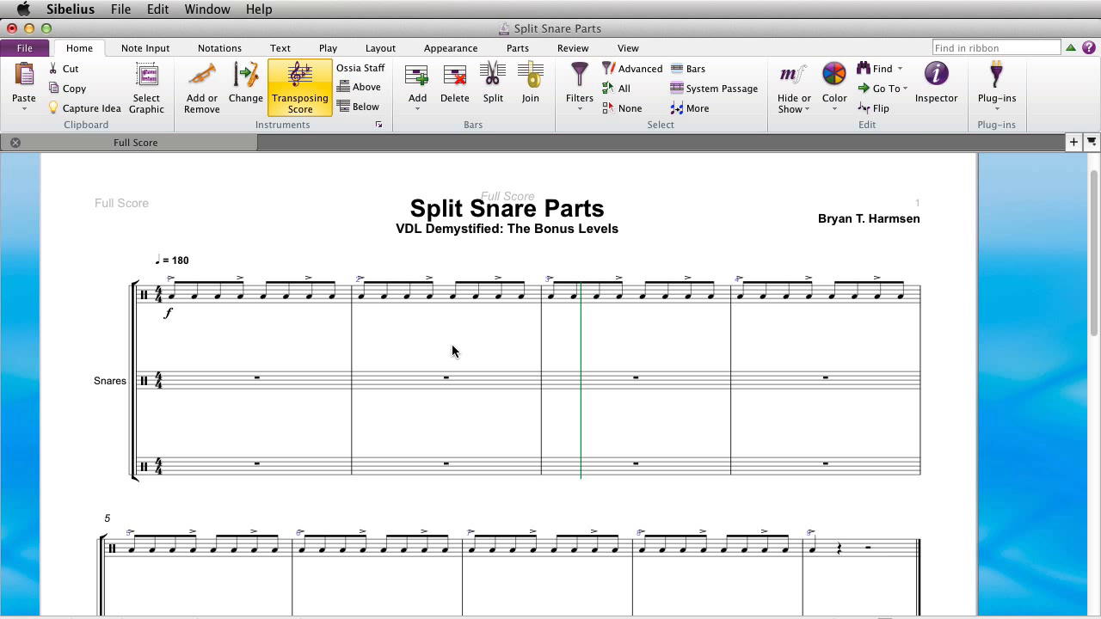
Step: Play back the opening of bar 1 with the added snare staves in place, and stop playback
left_click_drag(452, 351, 468, 330)
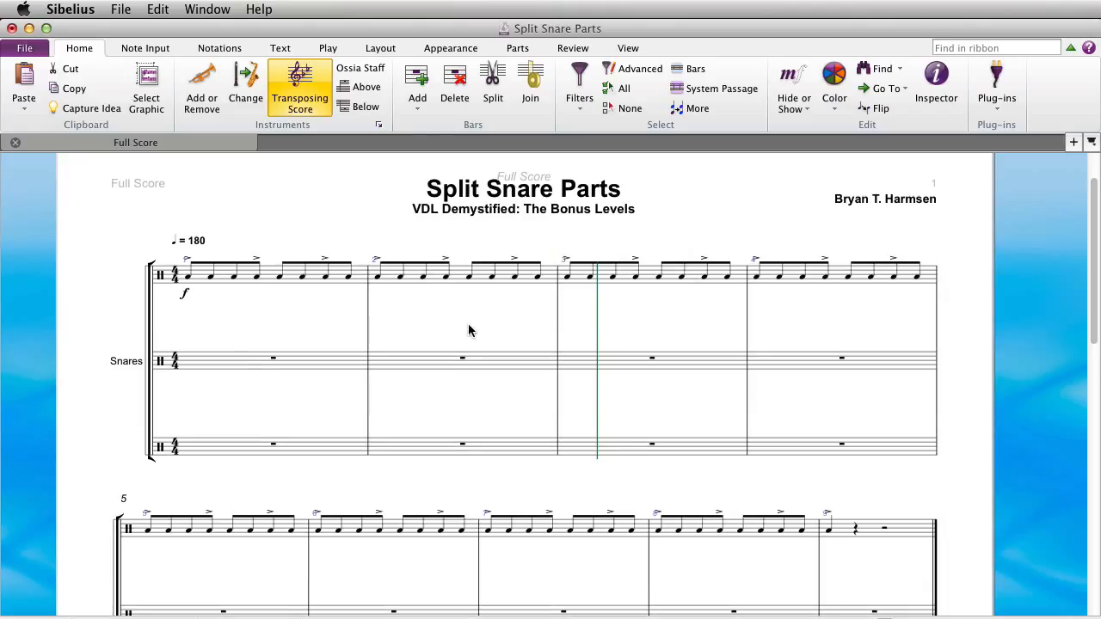
left_click(243, 361)
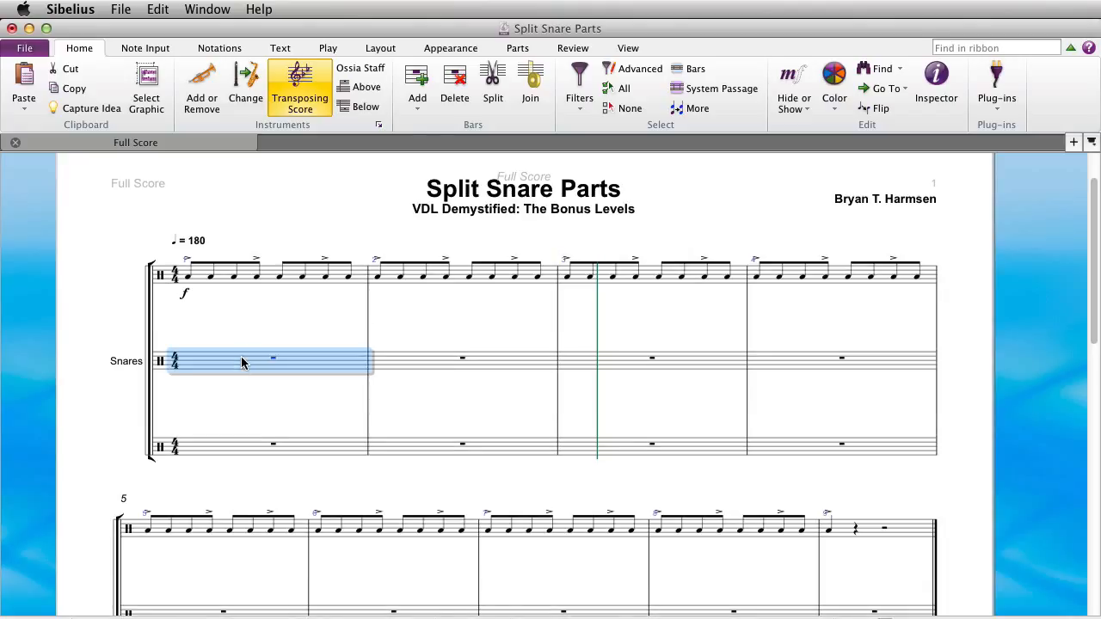
key("p")
left_click(245, 329)
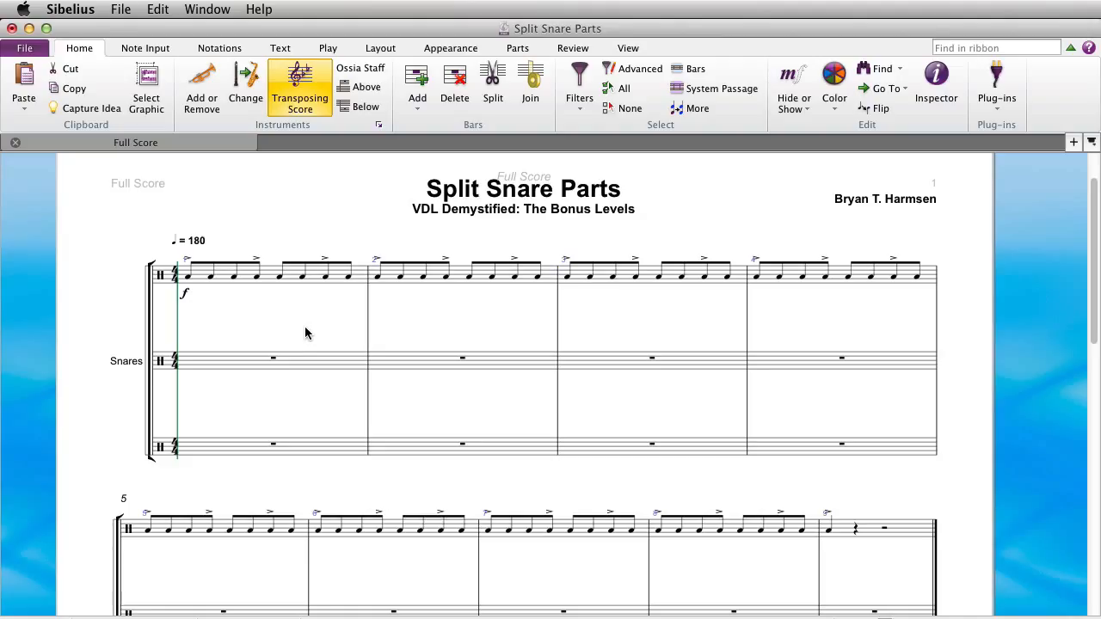
key("space")
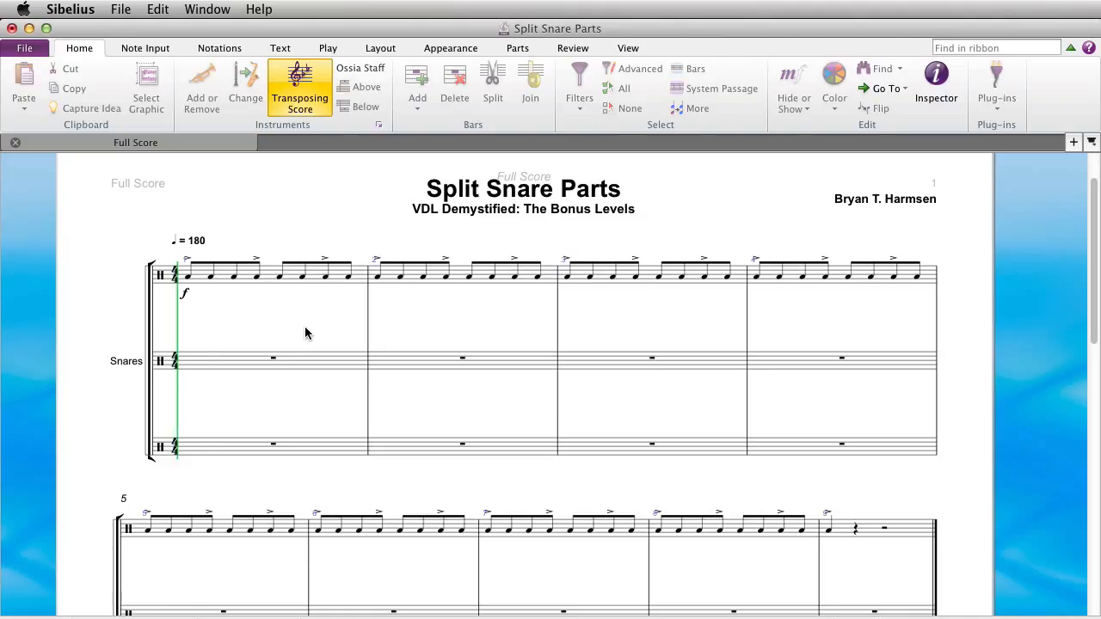
key("space")
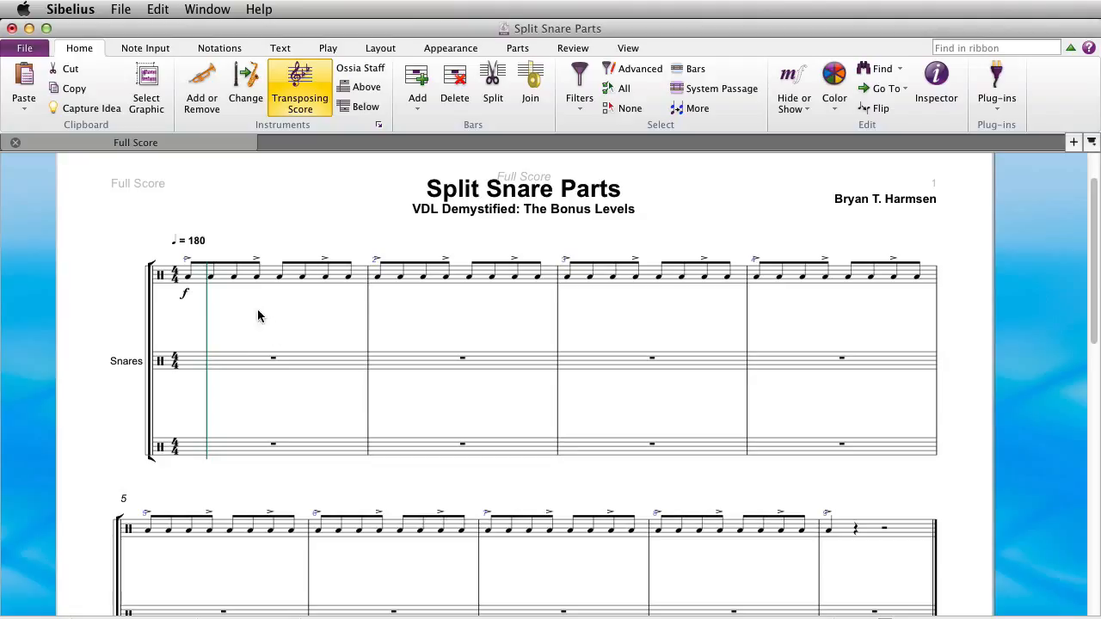
Step: In the mixer, pan the Snare (b) staff far left and the Snare (c) staff far right
left_click(252, 362)
left_click(251, 340)
left_click(250, 432)
left_click(250, 424)
key("m")
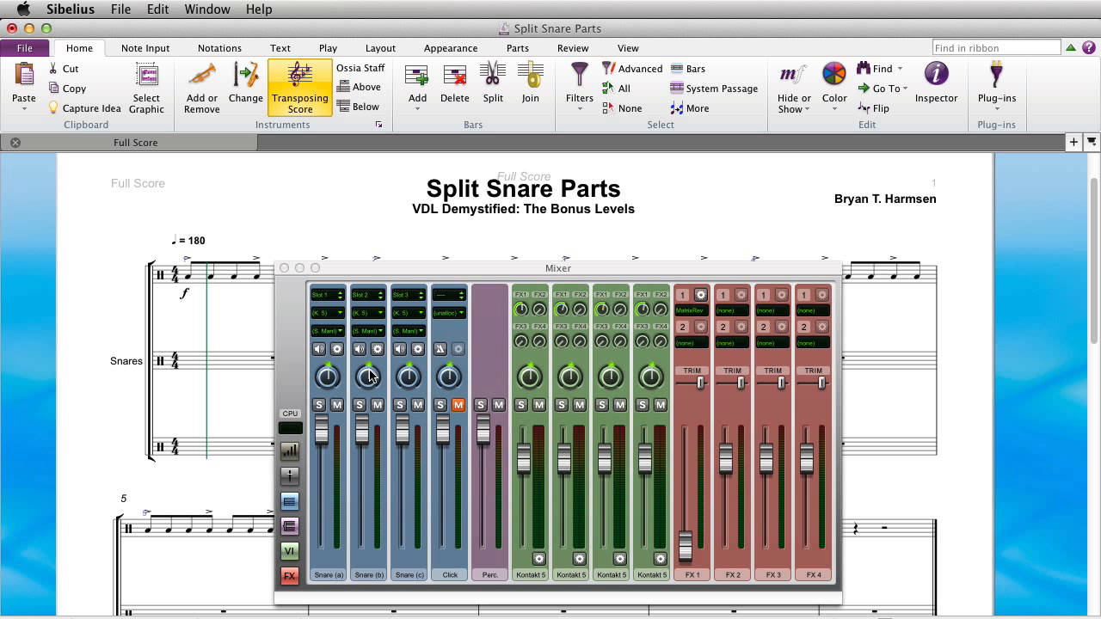
mouse_move(370, 376)
left_click_drag(370, 377, 433, 389)
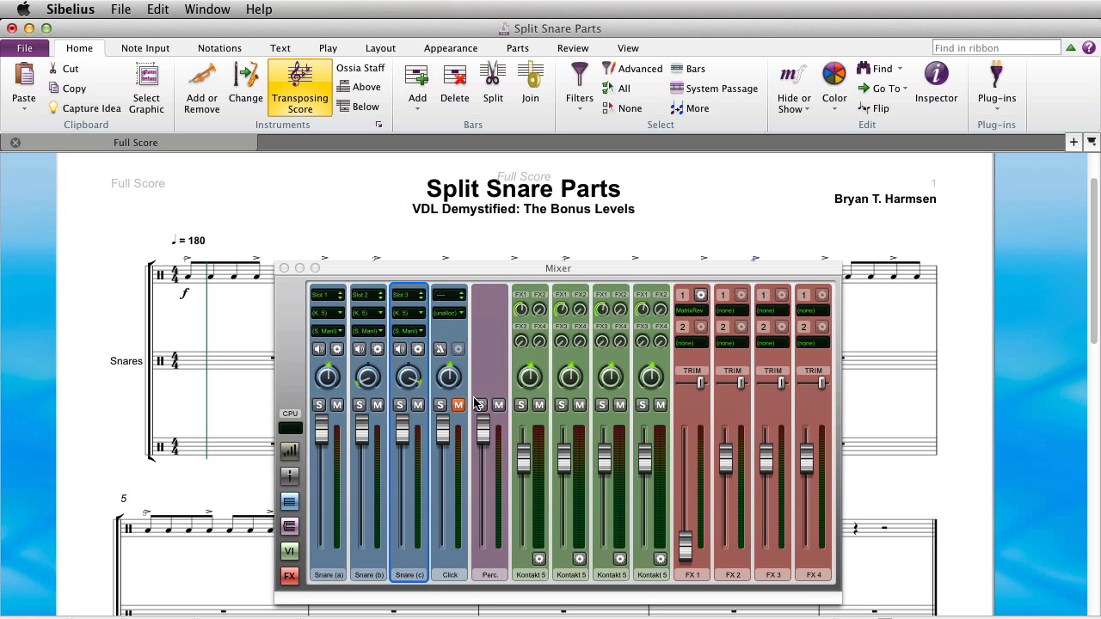
key("m")
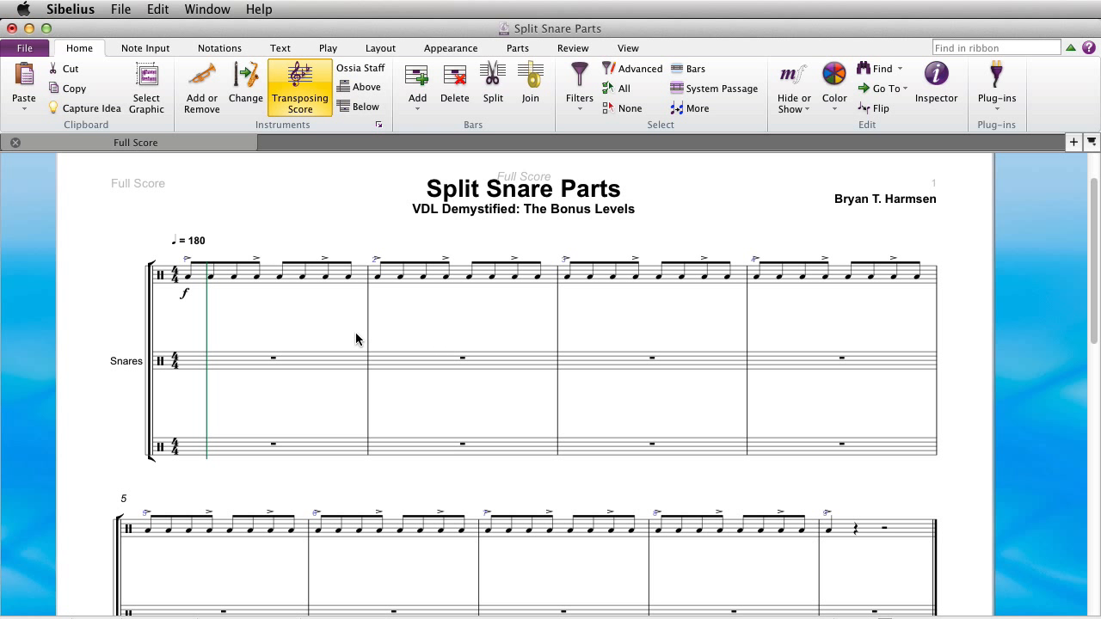
Step: Enter a half rest followed by a quarter rest at the start of bar 1 on the middle snare staff
left_click(305, 361)
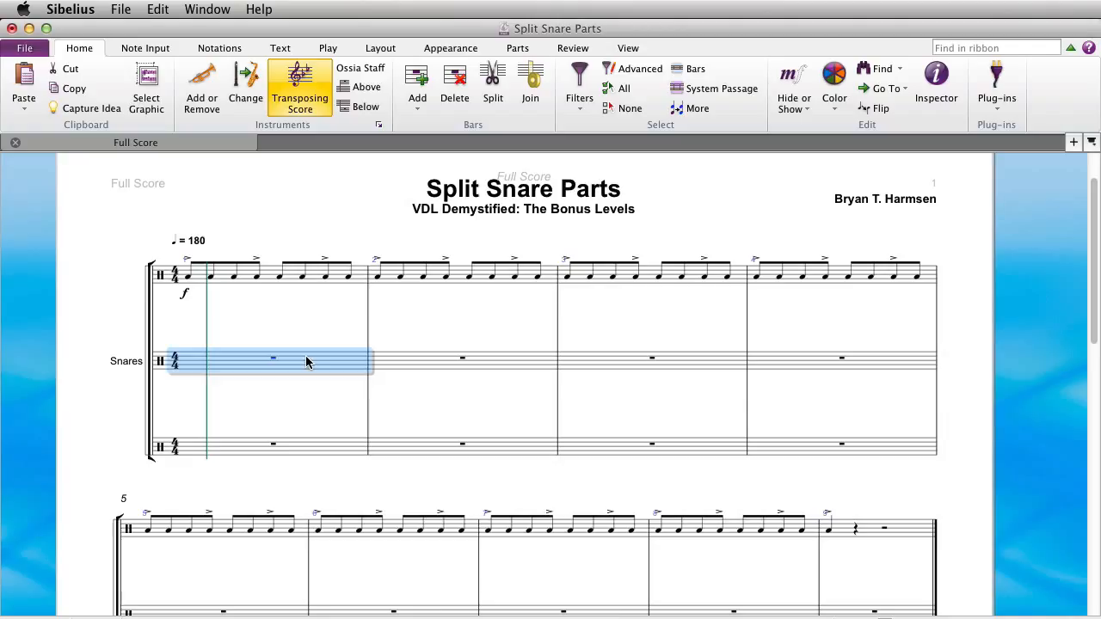
key("n")
key("5")
key("0")
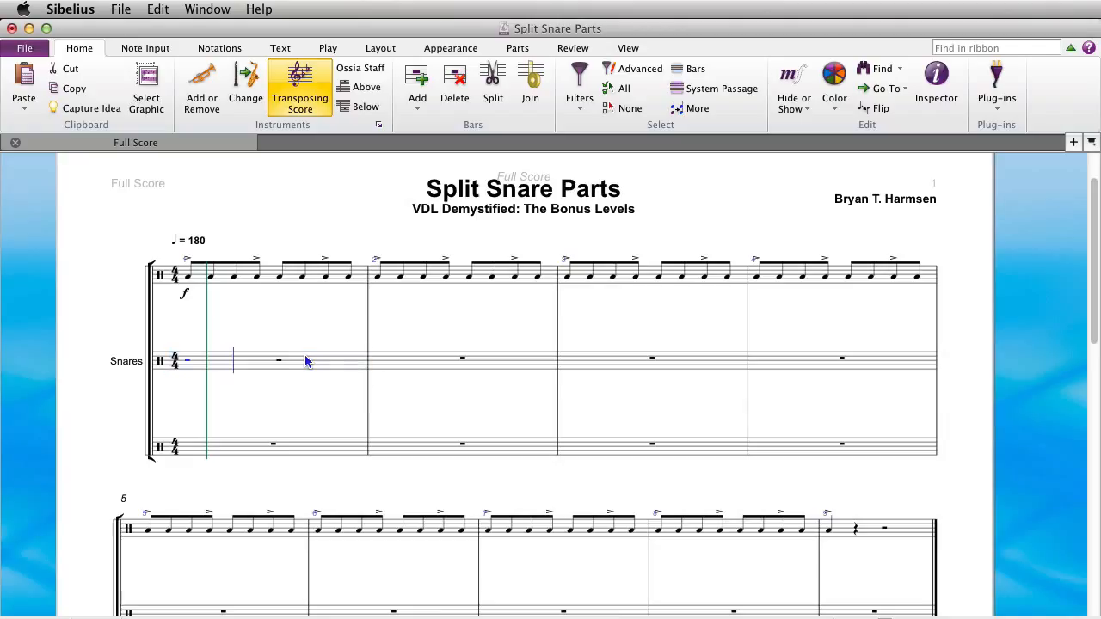
key("4")
key("0")
Step: Enter four sixteenth notes on beat 4 of bar 1 and a quarter note on beat 1 of bar 2 on the middle staff
key("2")
key("a")
key("a")
key("a")
key("a")
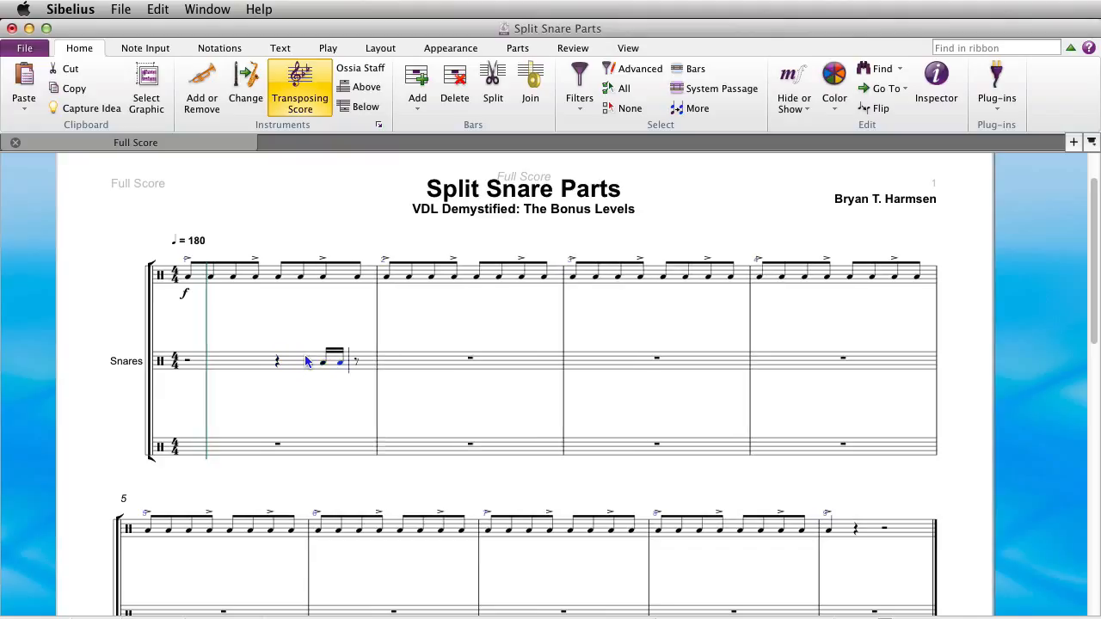
key("4")
key("a")
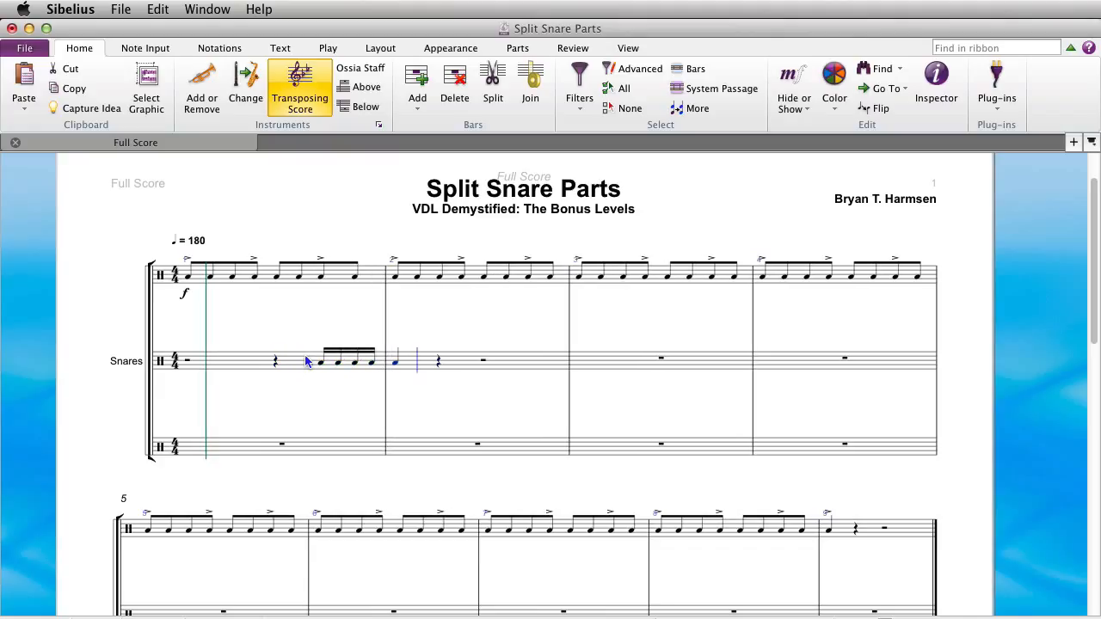
key("Escape")
Step: Copy the figure of four sixteenths and a quarter note to beat 2 of bar 2 on the bottom staff
left_click(397, 363, "shift")
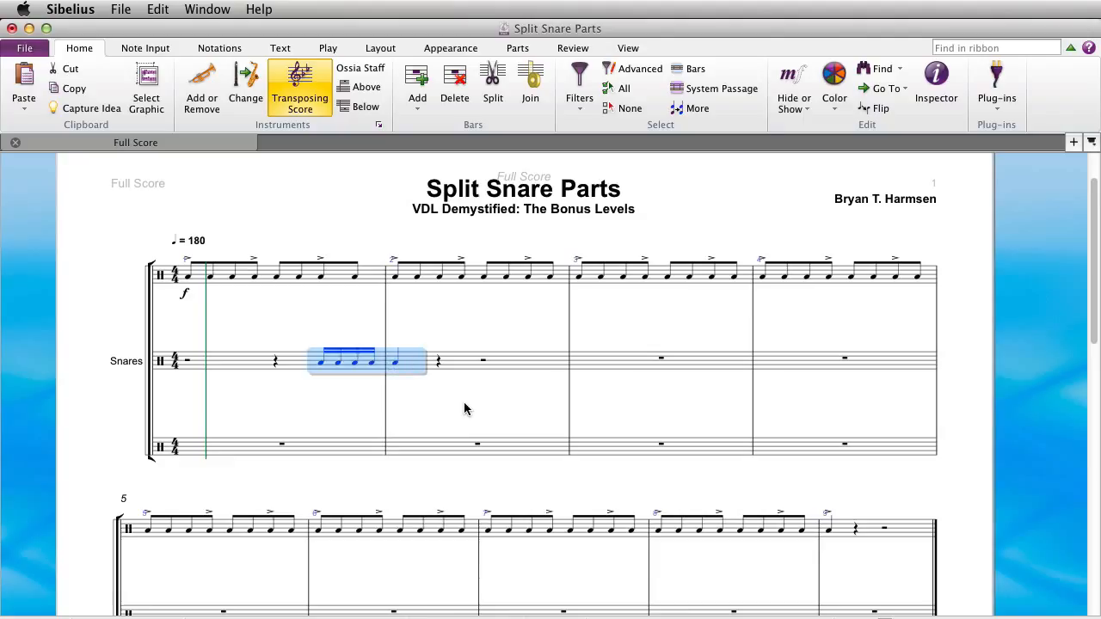
left_click(441, 419)
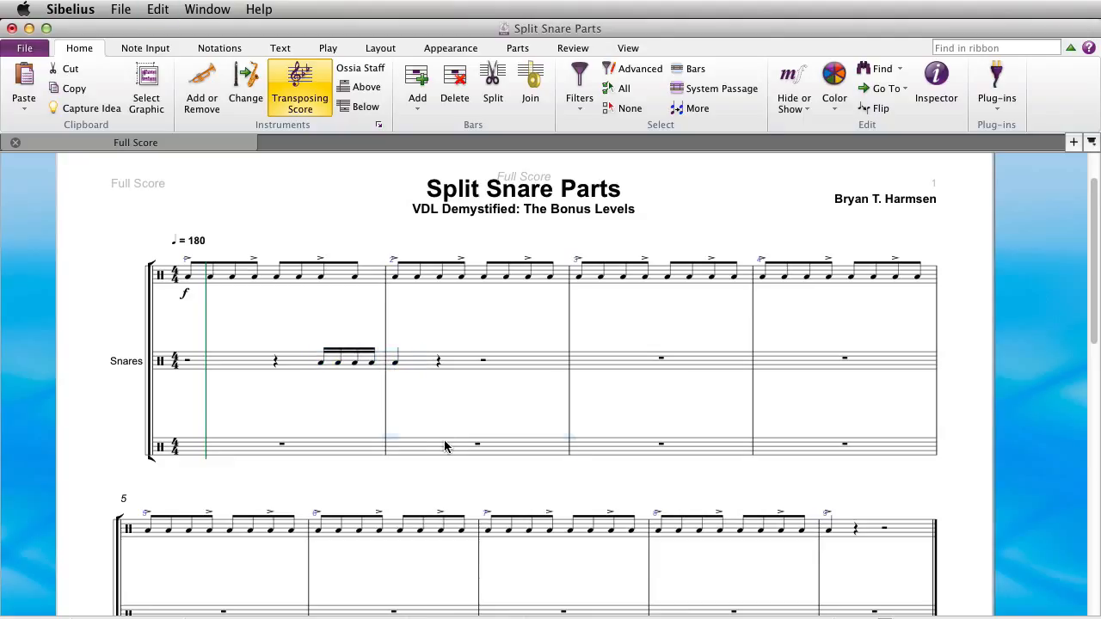
left_click(445, 446)
key("super+v")
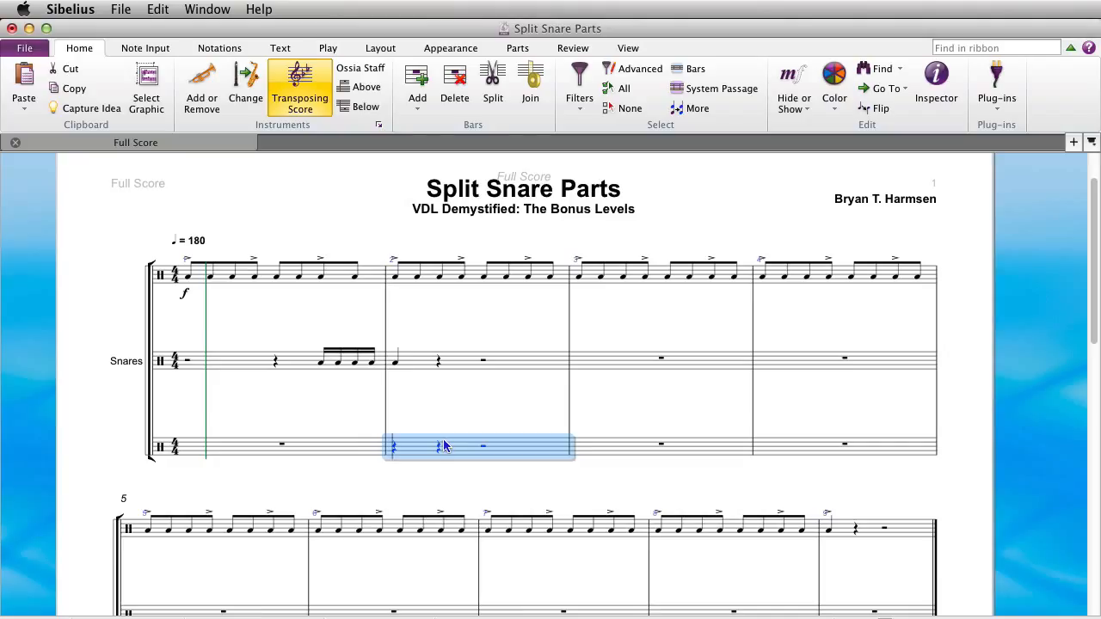
left_click(445, 445)
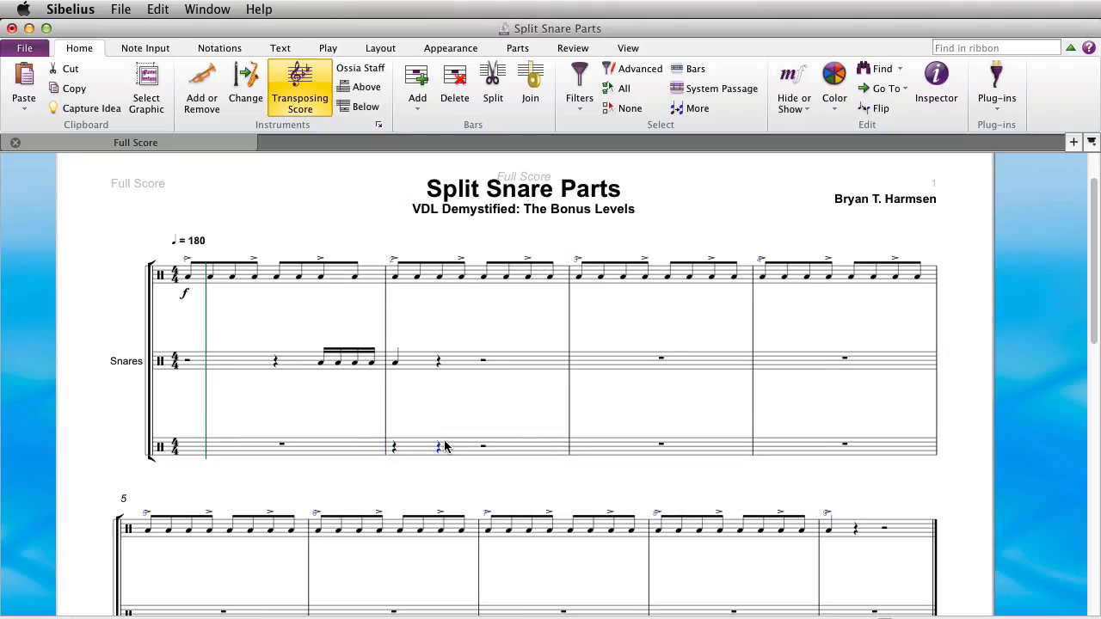
key("super+v")
left_click(509, 407)
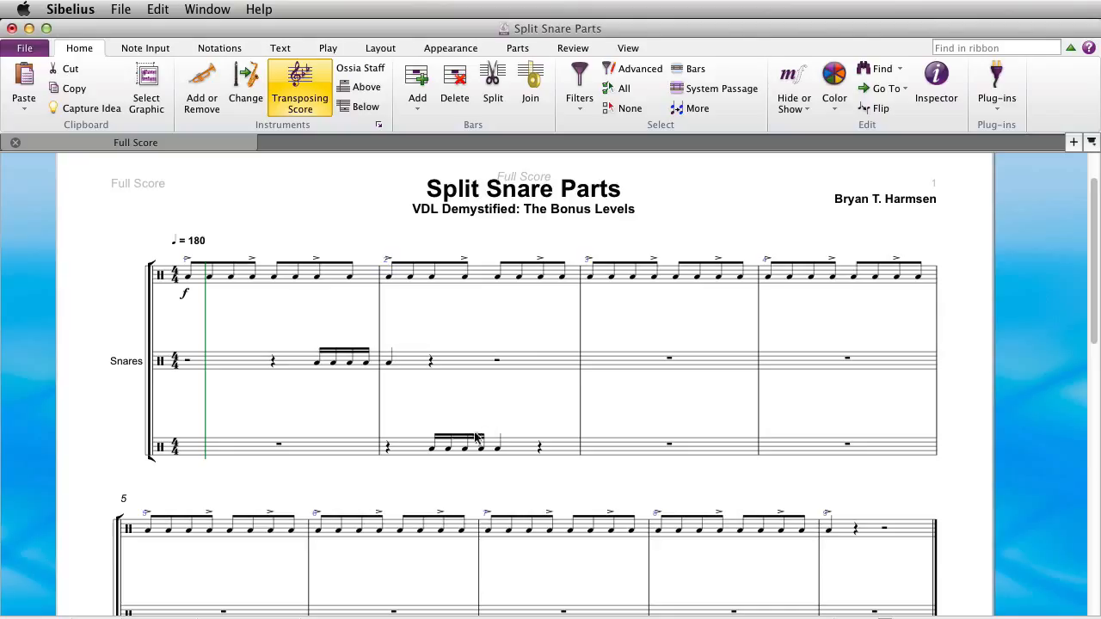
Step: Copy the middle staff's sixteenth-note figure to the start of bar 3 on the same staff and repeat it to fill the bar
left_click(315, 363)
left_click(386, 367, "shift")
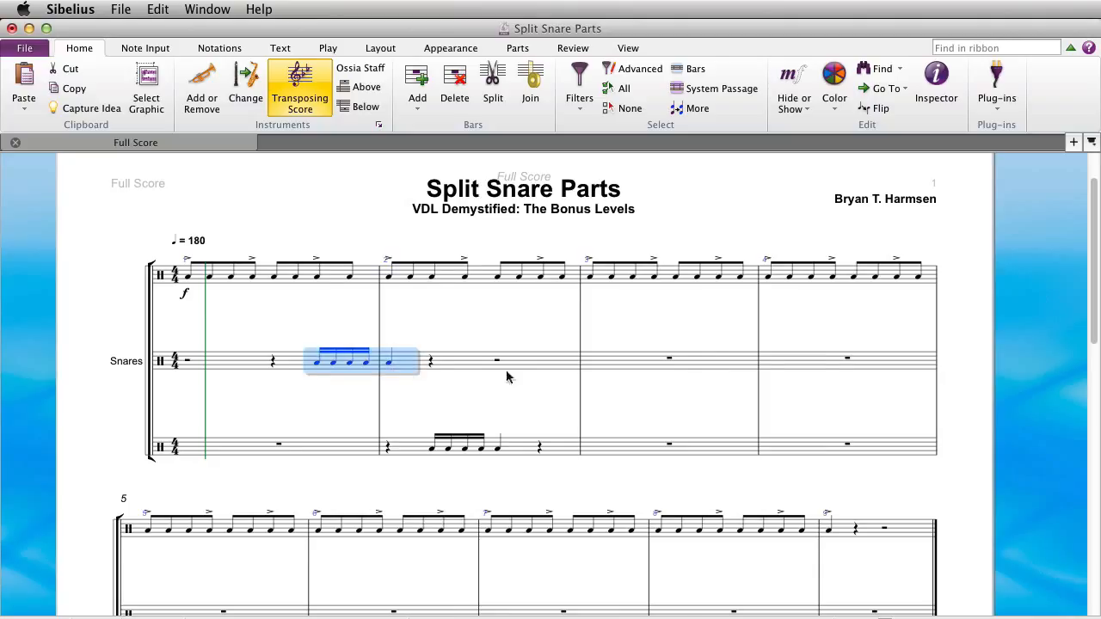
left_click(640, 367, "alt")
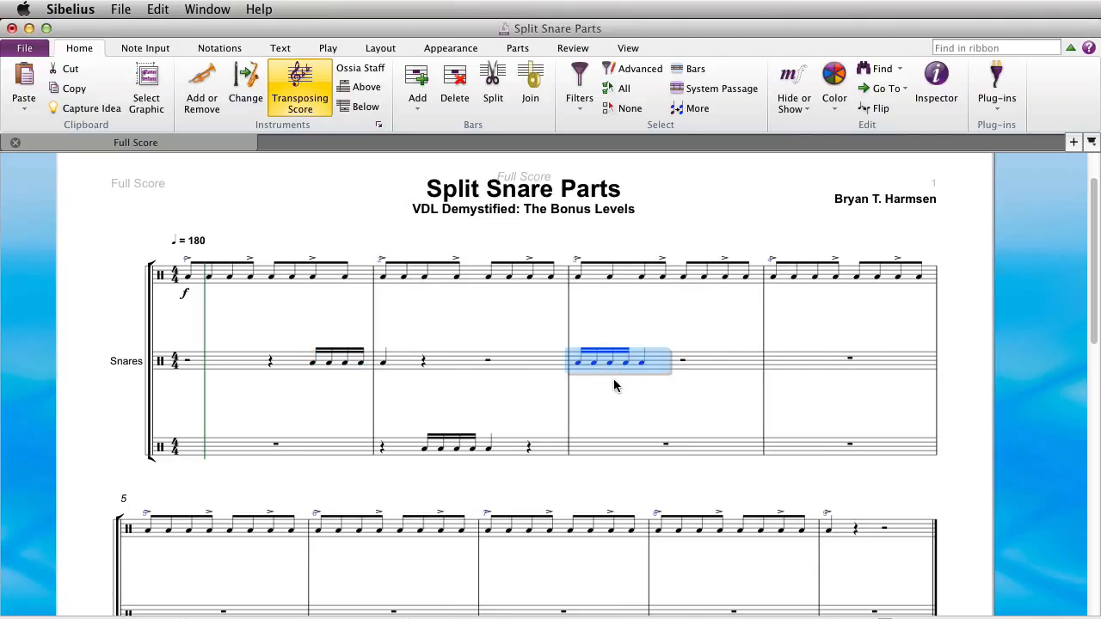
key("r")
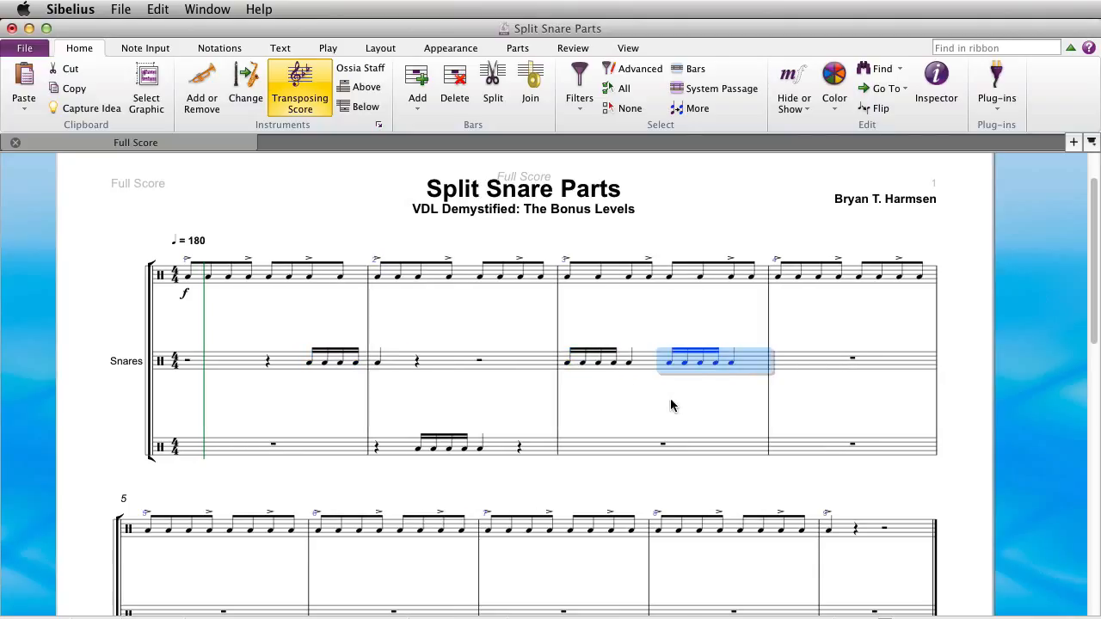
Step: Copy the middle staff's bar 3 into bar 4 of the bottom staff
left_click(651, 365)
left_click(784, 444, "alt")
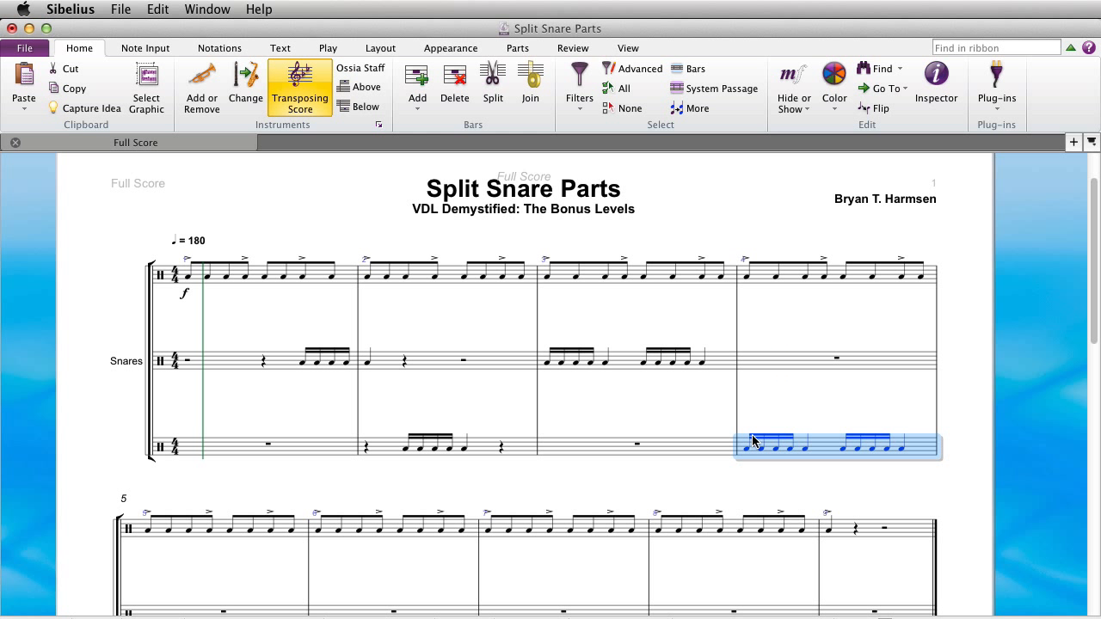
key("Escape")
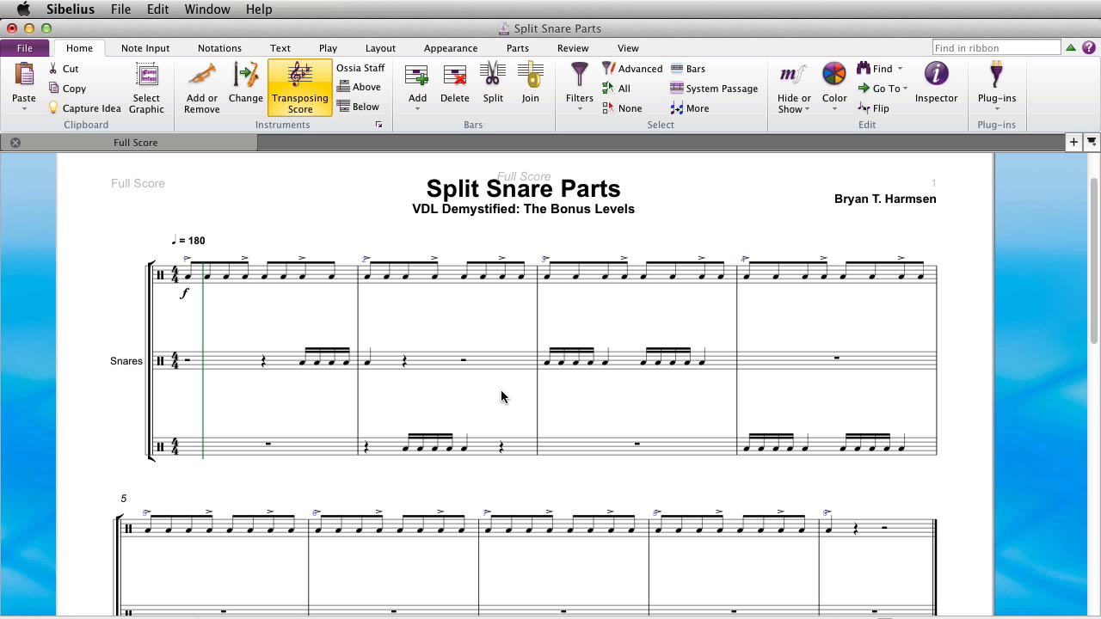
Step: Add an ff dynamic under the first sixteenth note of bar 1 on the middle staff
left_click(302, 364)
key("super+e")
key("super+f")
key("Escape")
key("Escape")
key("super+f")
Step: Add an ff dynamic under the first sixteenth note of bar 2 on the bottom staff
left_click(407, 451)
key("super+e")
key("super+f")
key("super+f")
key("Escape")
key("Escape")
Step: Play the score from the beginning through bar 4 to hear the split snare parts
key("super+[")
key("space")
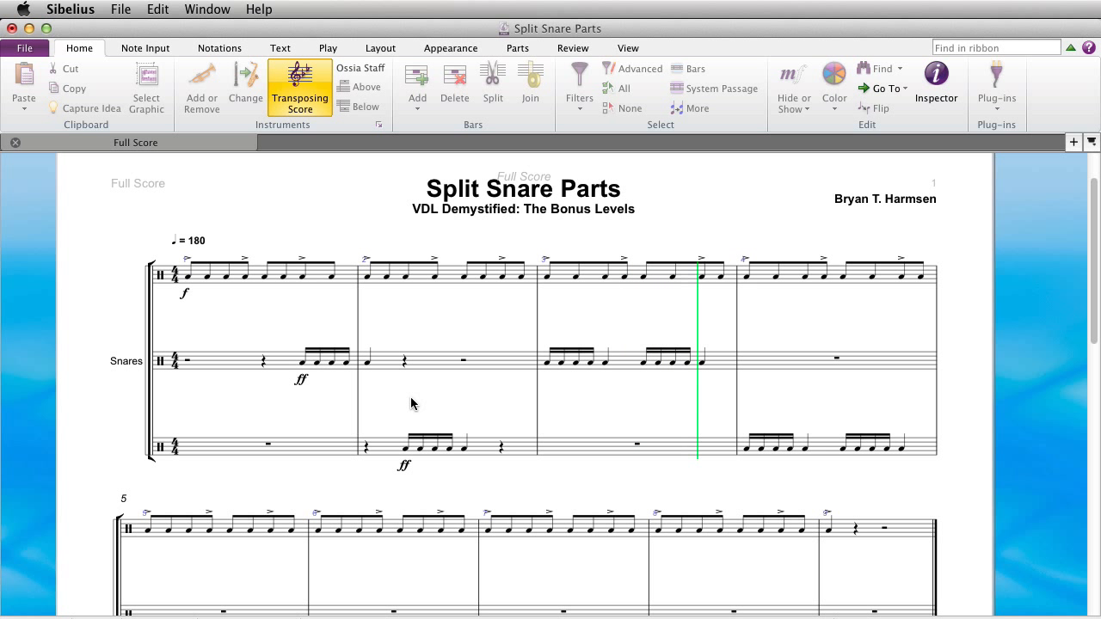
key("space")
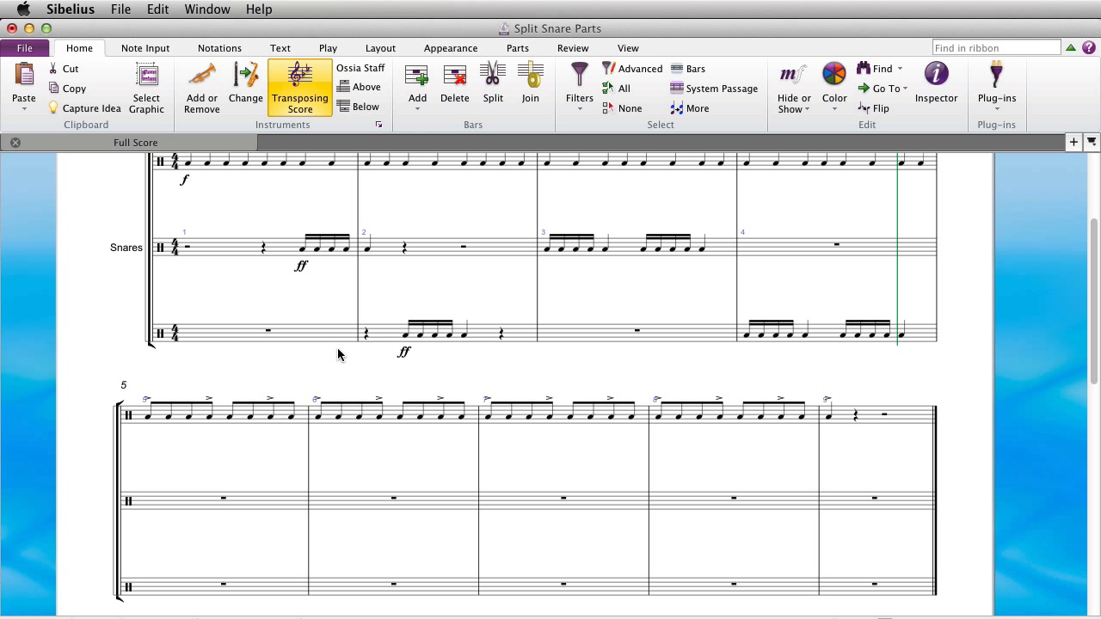
left_click_drag(396, 300, 396, 348)
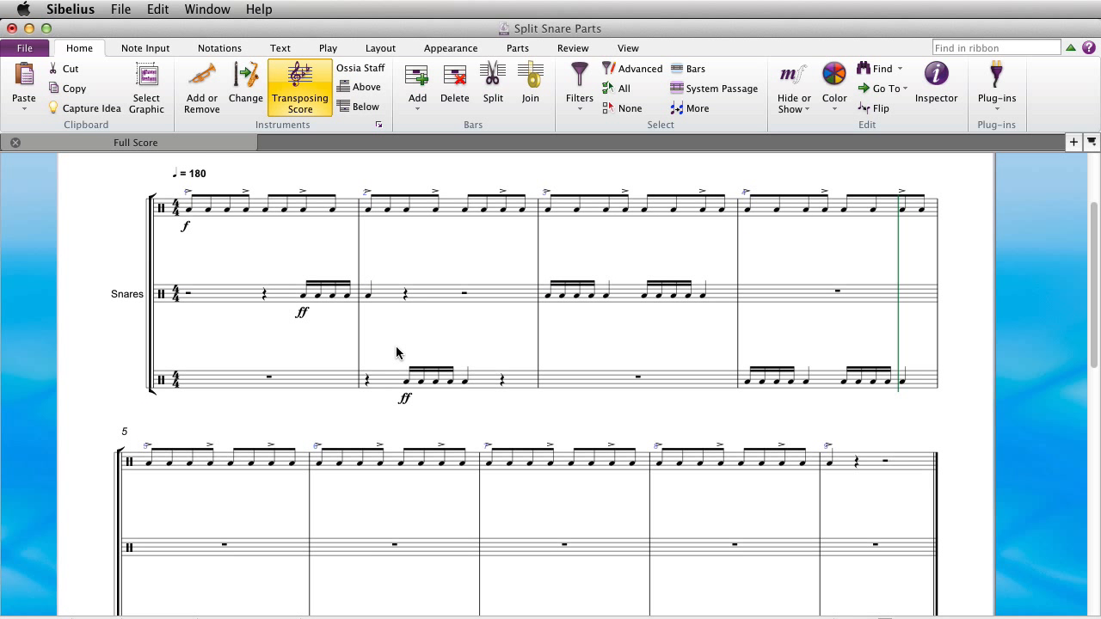
key("m")
key("m")
left_click_drag(413, 262, 412, 224)
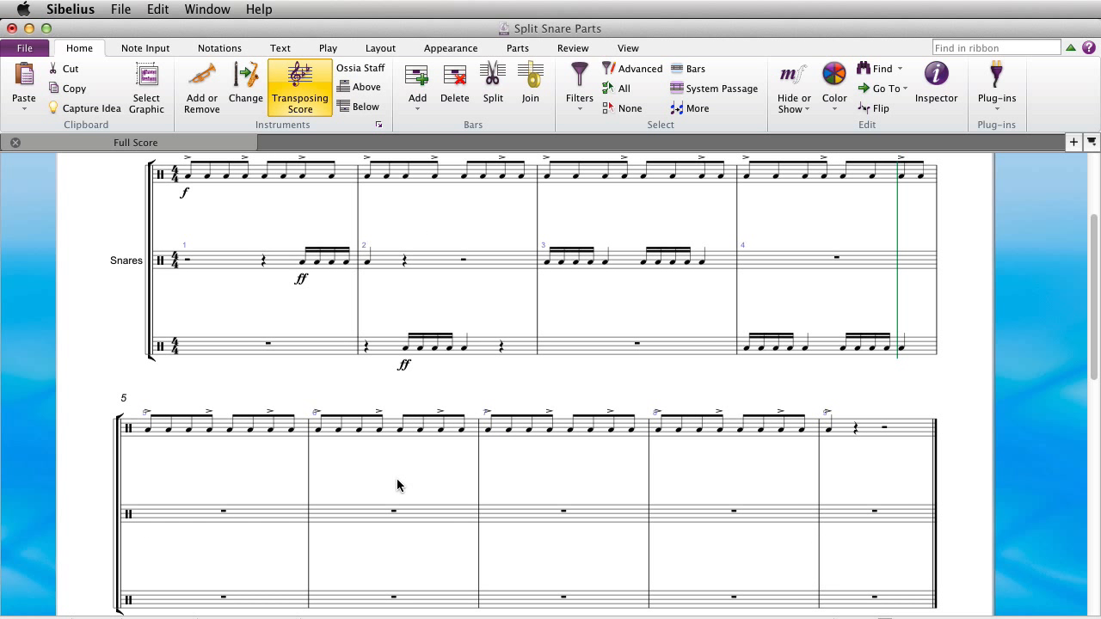
left_click_drag(396, 478, 397, 423)
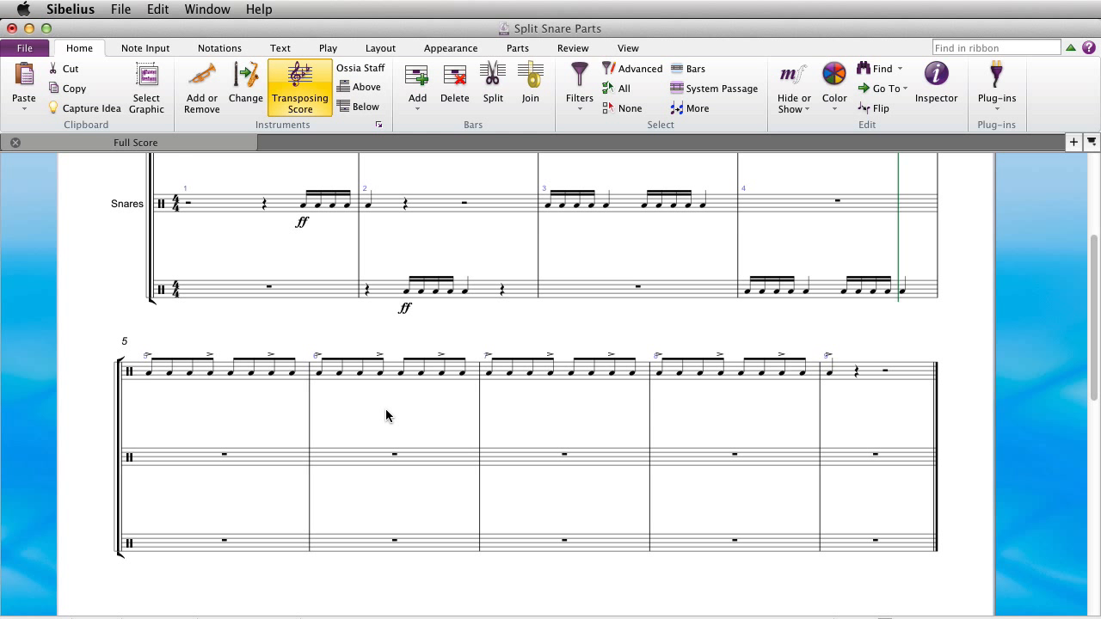
scroll(353, 319, "up", 3)
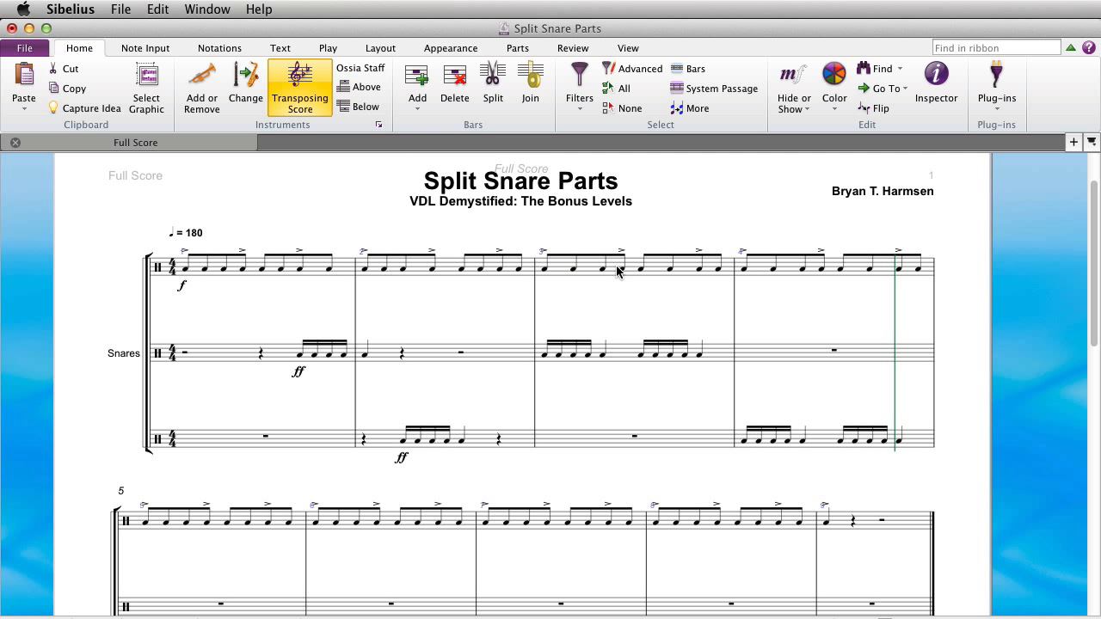
Step: Hide the empty staves of the middle and bottom snare parts throughout the score
triple_click(434, 355)
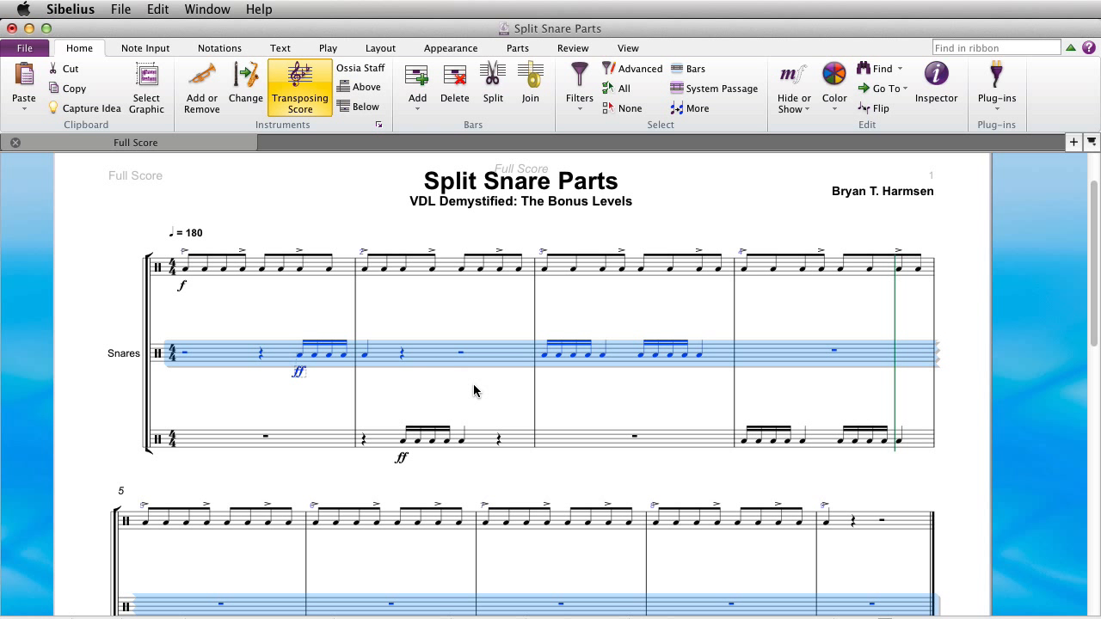
left_click_drag(487, 404, 484, 343)
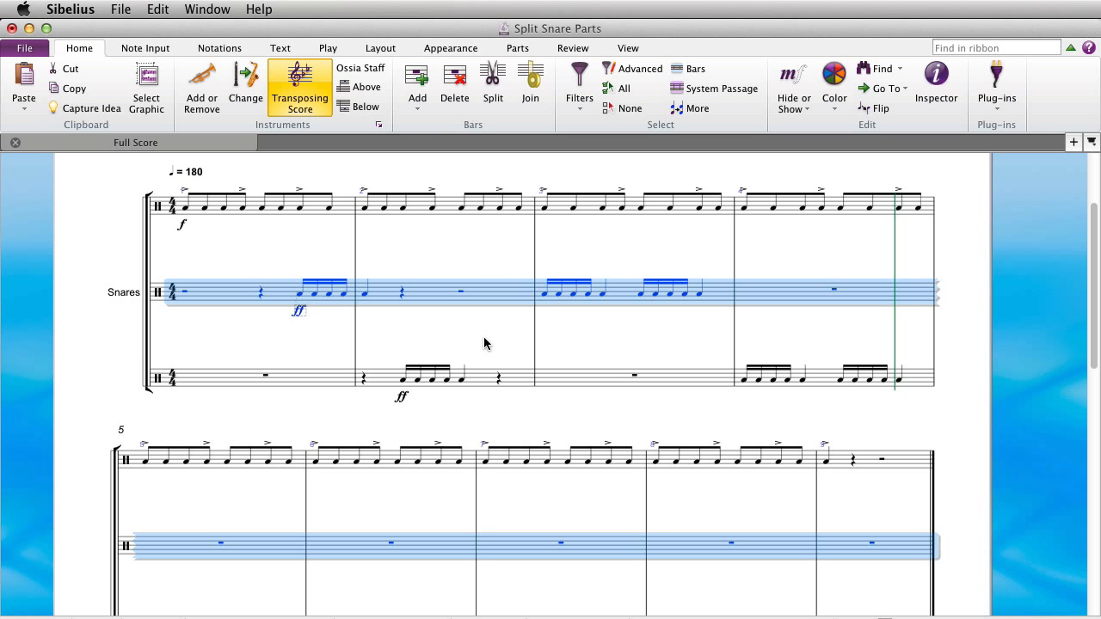
left_click(481, 385, "shift")
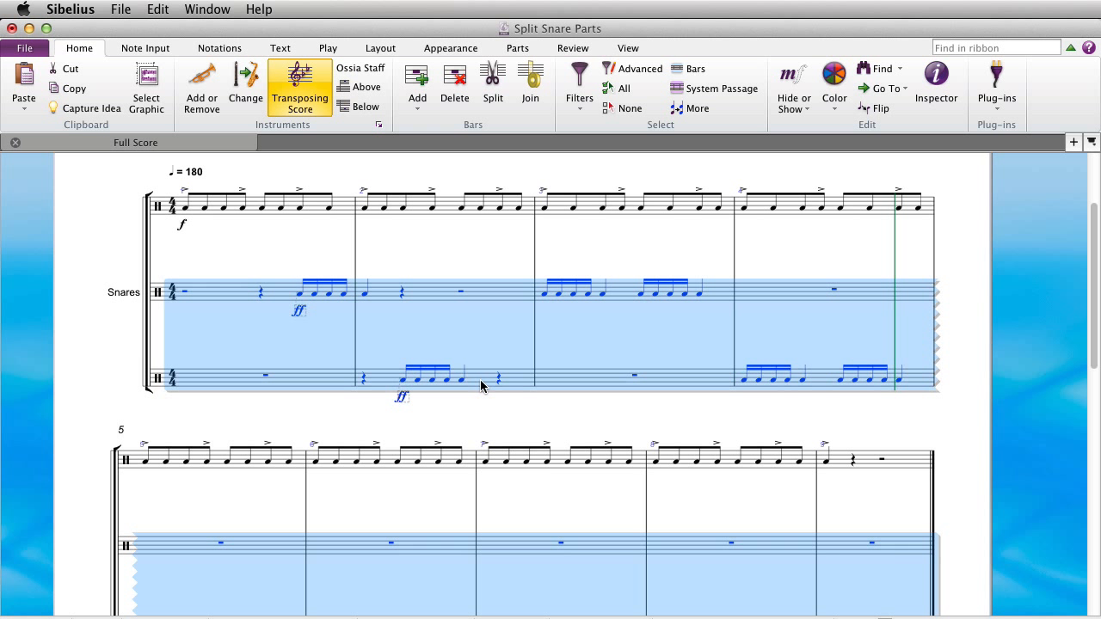
left_click_drag(516, 416, 518, 443)
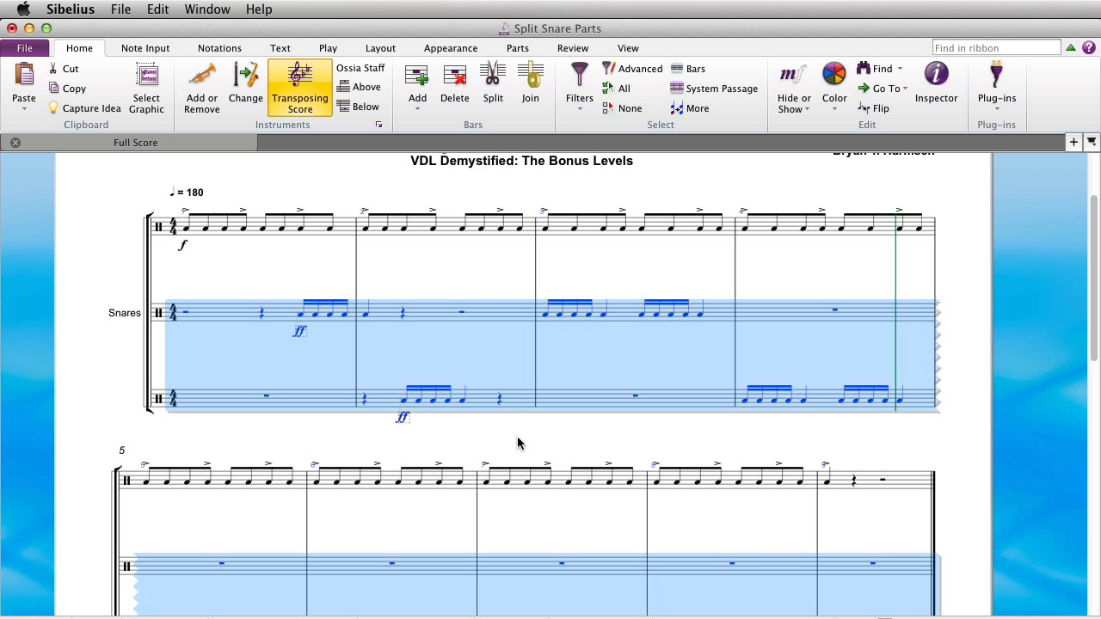
left_click(380, 49)
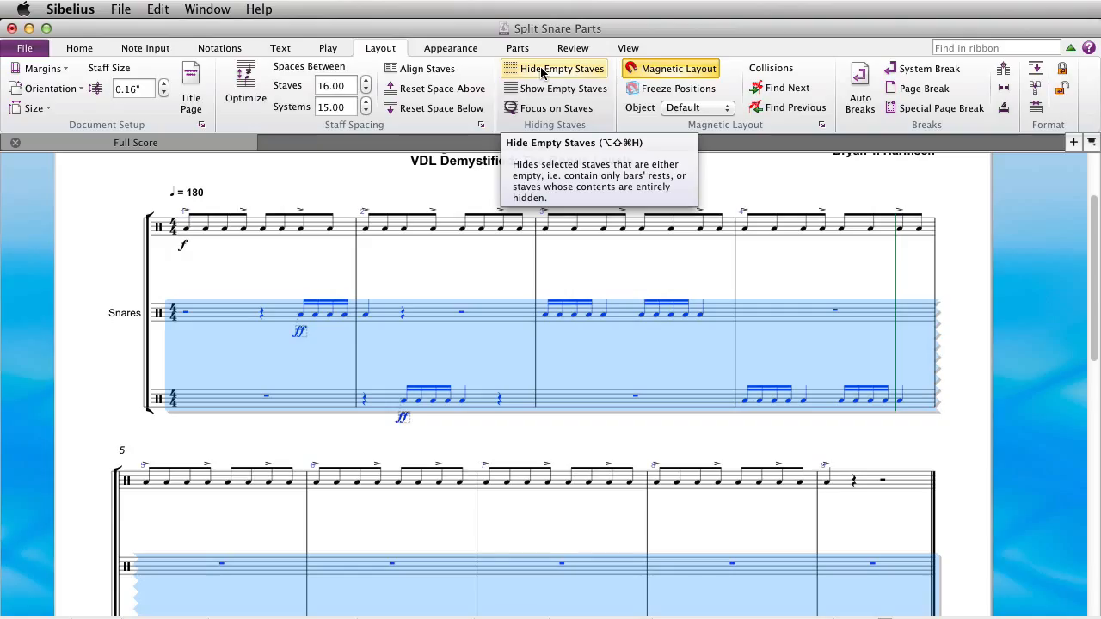
left_click(542, 69)
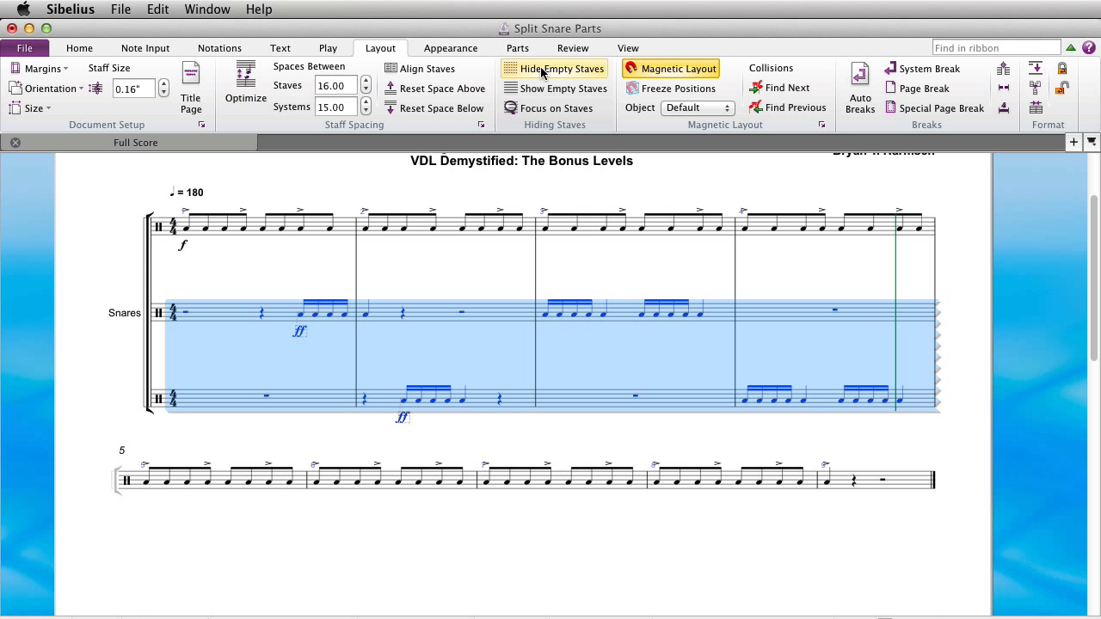
left_click(513, 434)
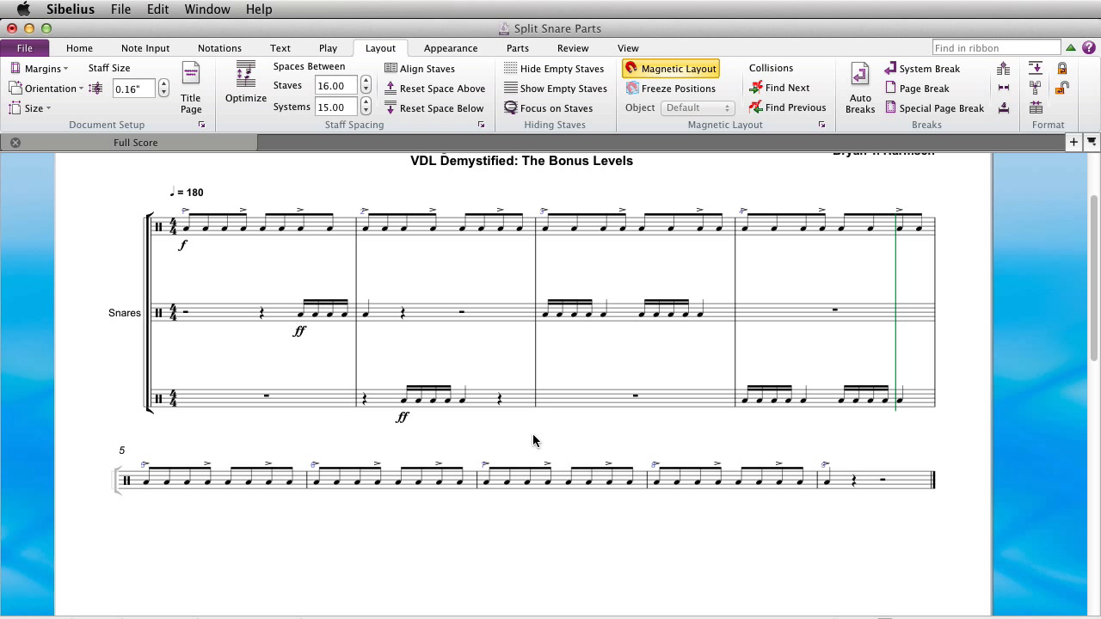
Step: Show the empty staves of Snares (a), (b) and (c) across the whole score
triple_click(449, 231)
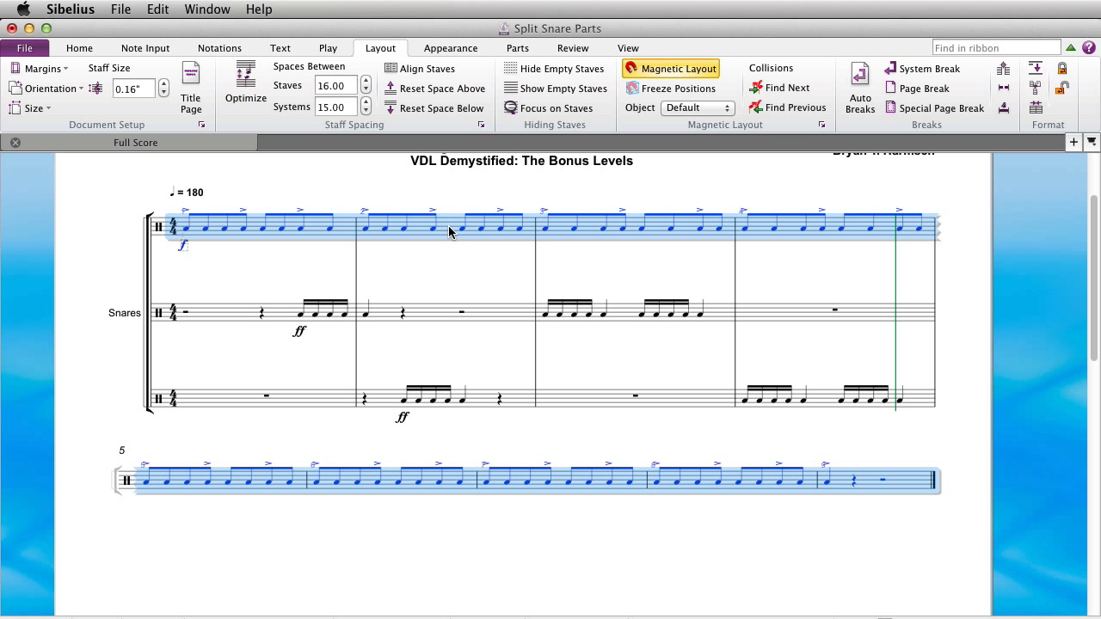
key("super+a")
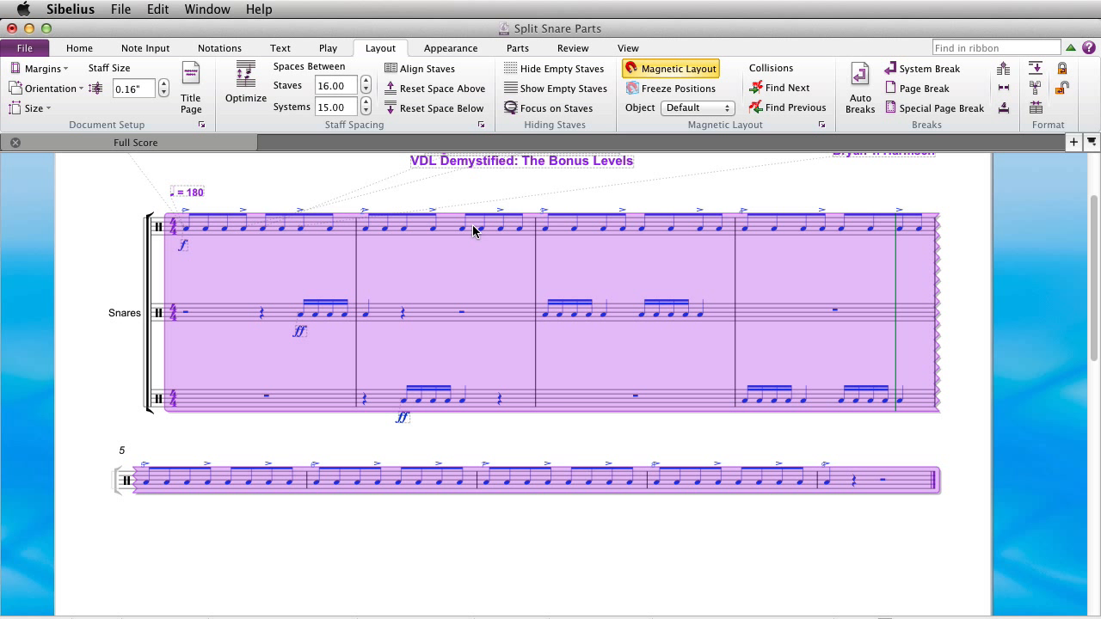
left_click(564, 88)
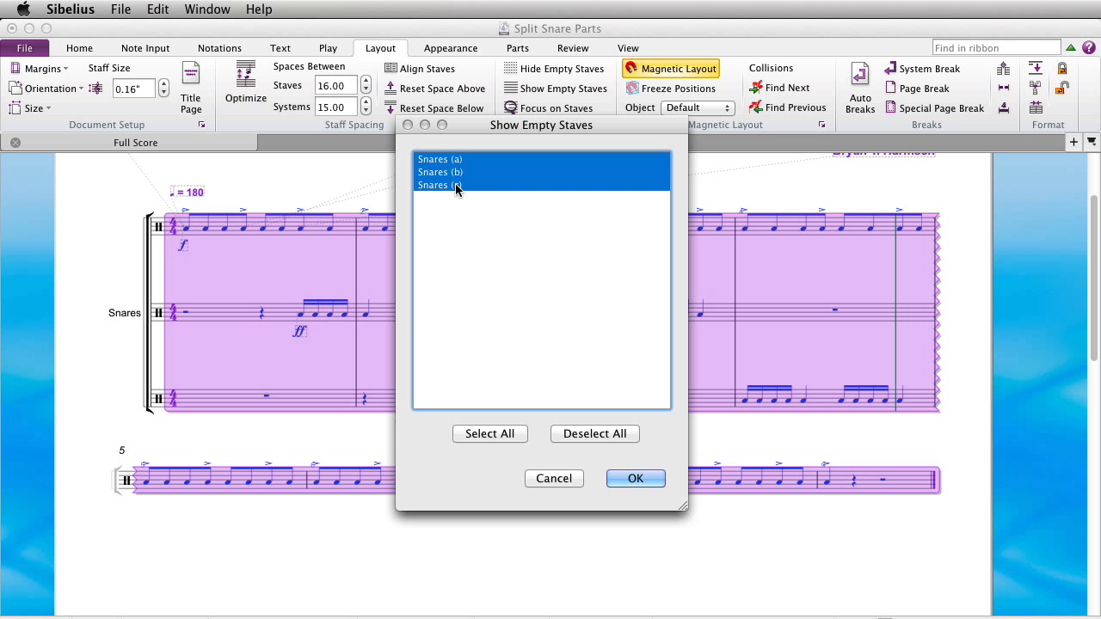
left_click(639, 478)
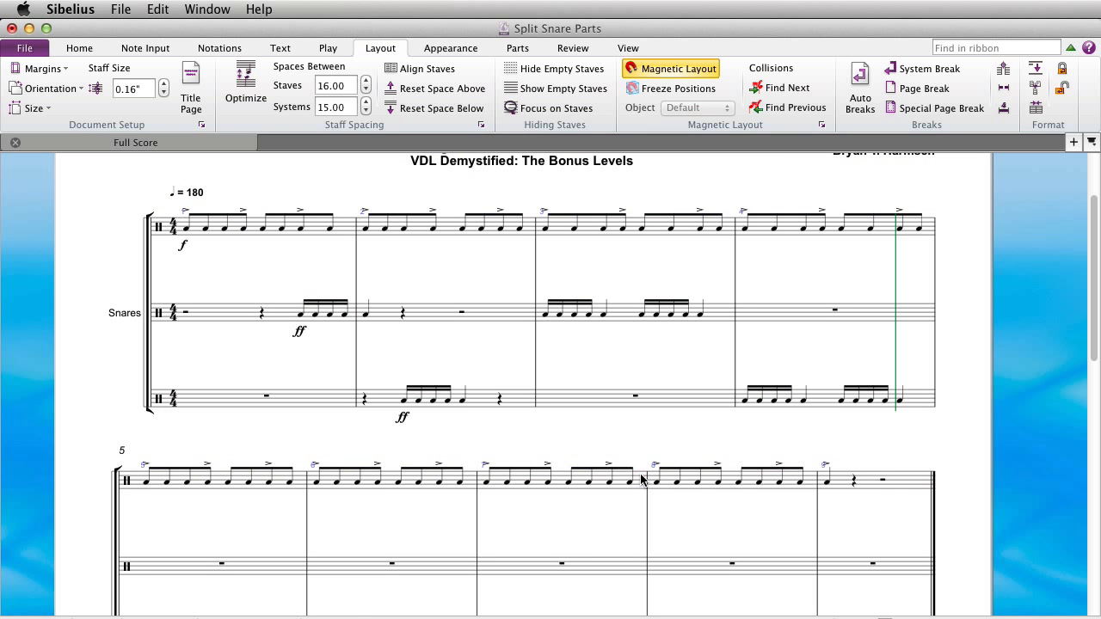
mouse_move(572, 447)
left_mouse_down()
mouse_move(575, 294)
mouse_move(570, 437)
mouse_move(565, 300)
mouse_move(575, 453)
left_mouse_up()
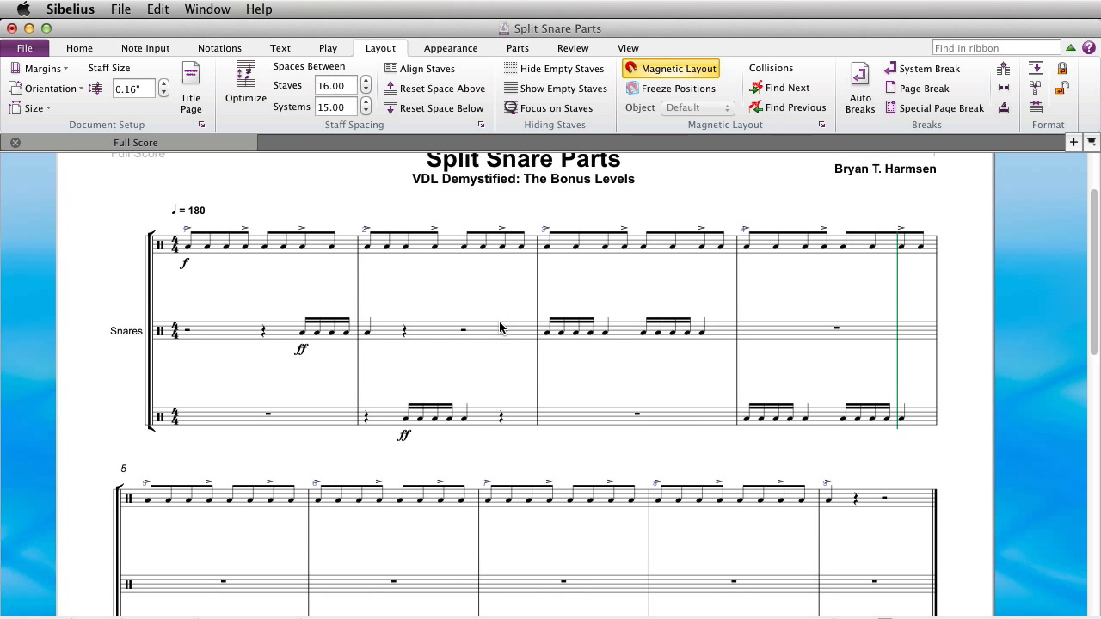
left_click_drag(505, 371, 496, 422)
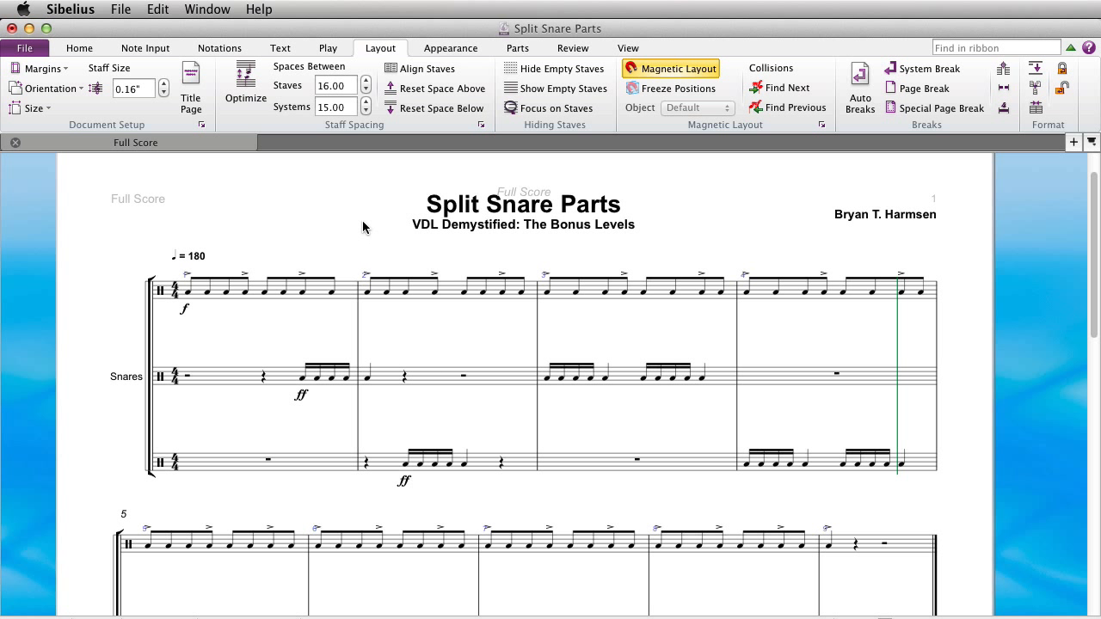
key("i")
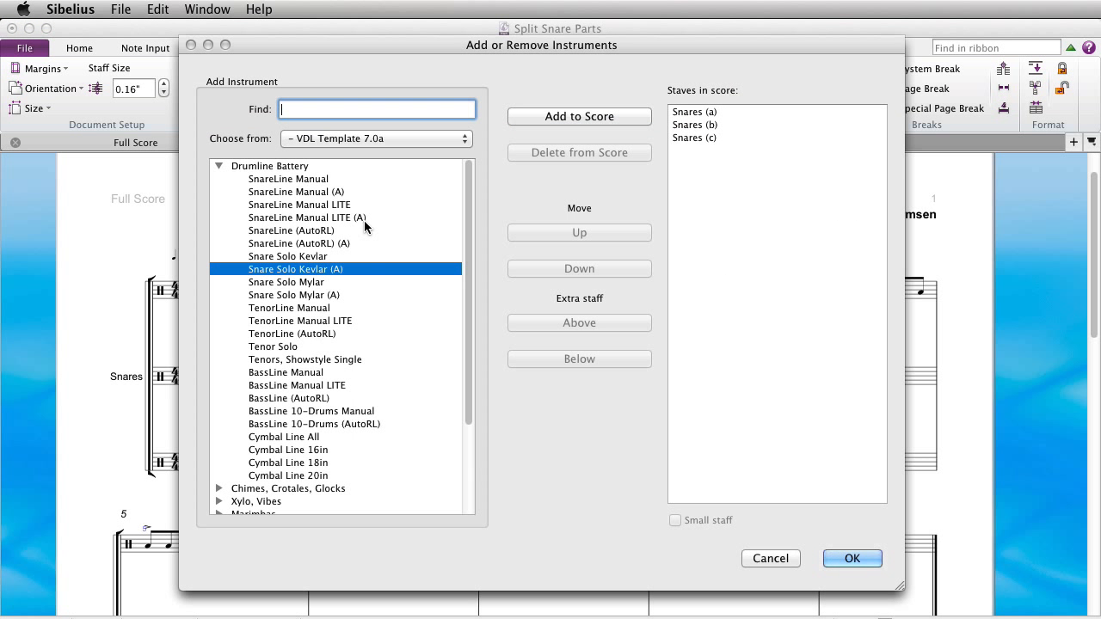
left_click(563, 116)
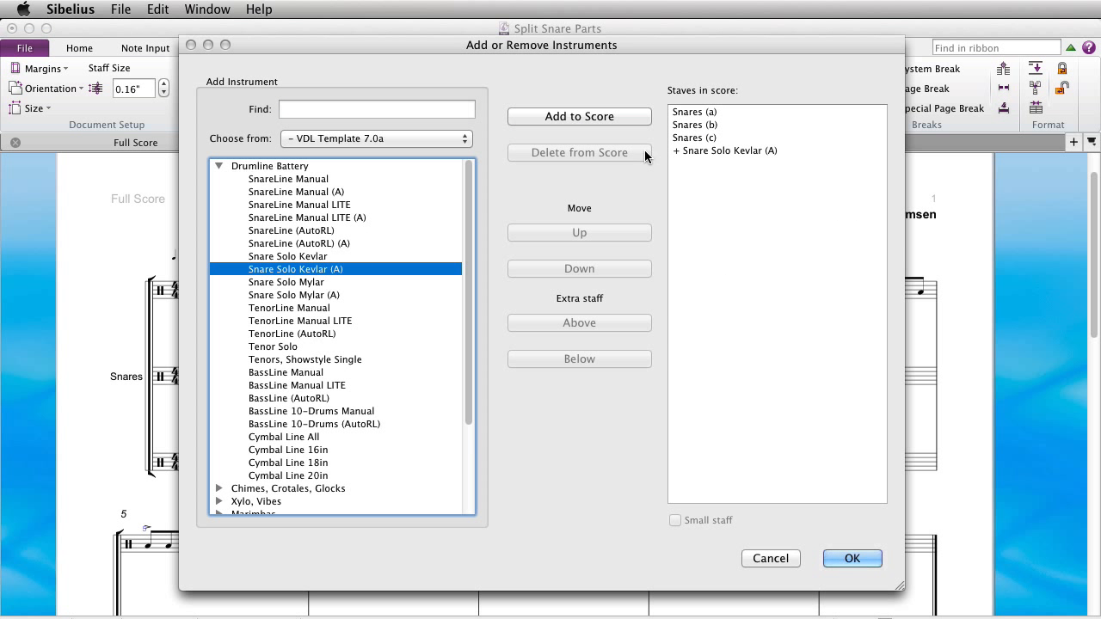
left_click(708, 153)
key("BackSpace")
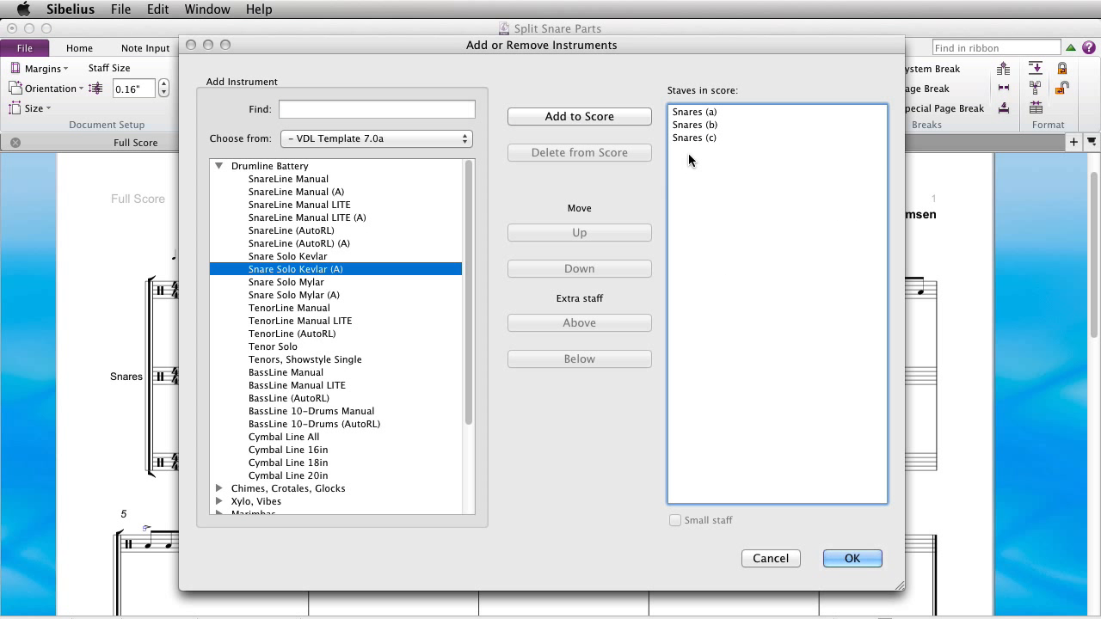
left_click(710, 113)
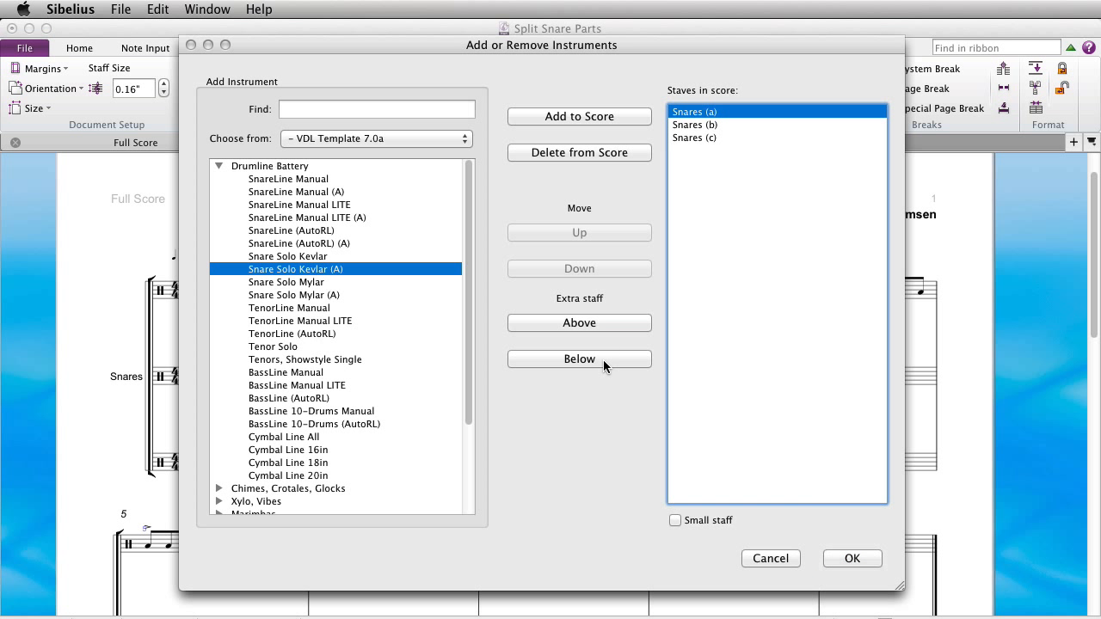
left_click(602, 360)
left_click(710, 126)
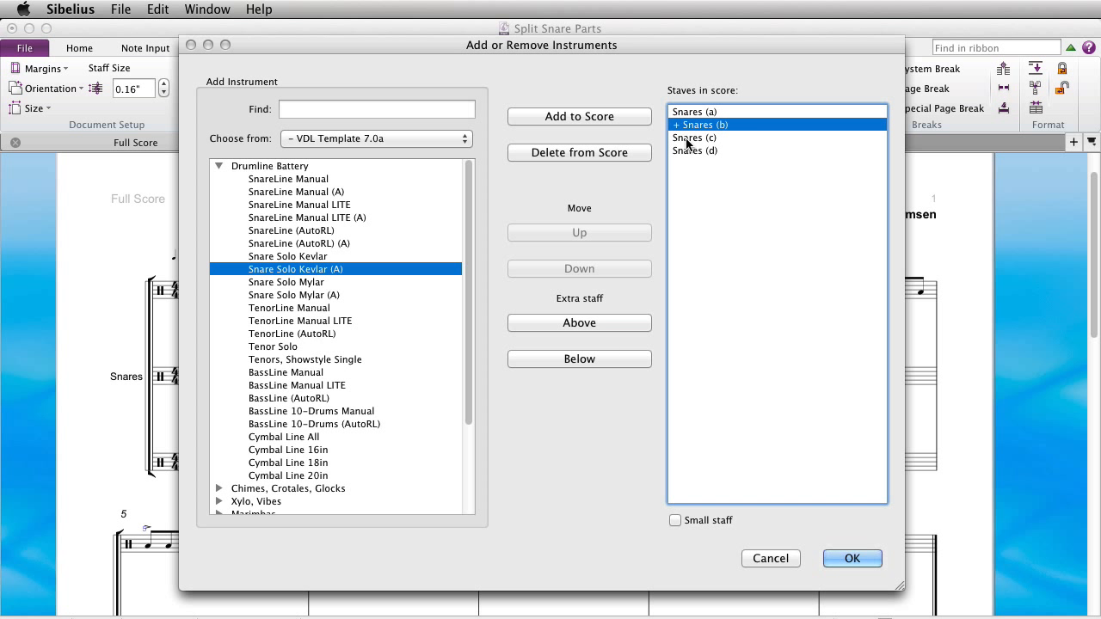
left_click(598, 152)
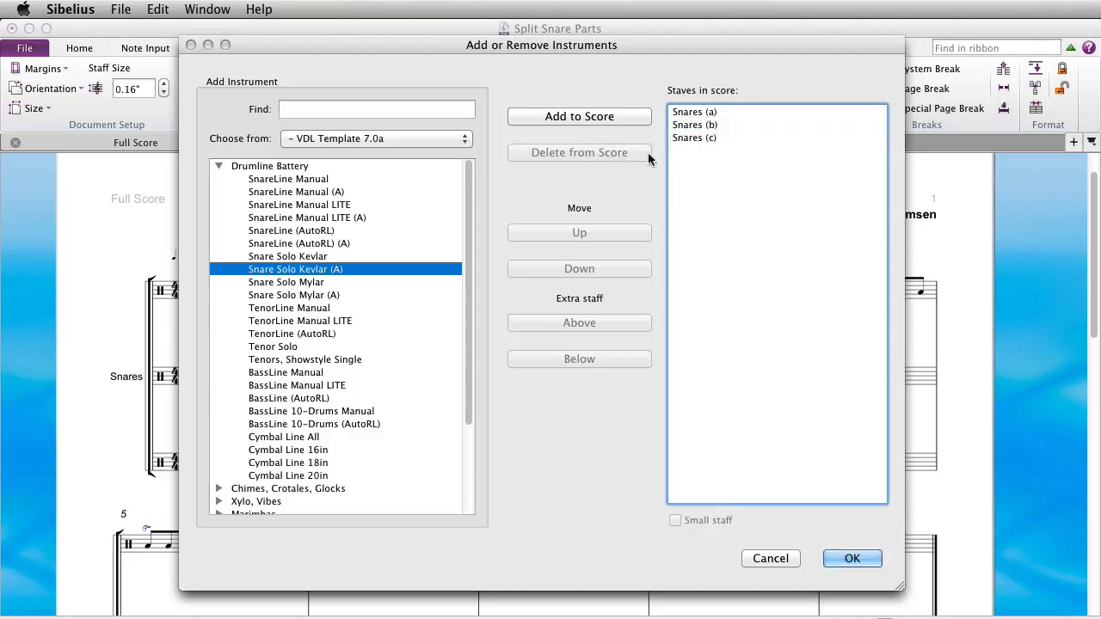
Step: Add an extra staff below Snares (c) to the score
left_click(710, 138)
left_click(585, 359)
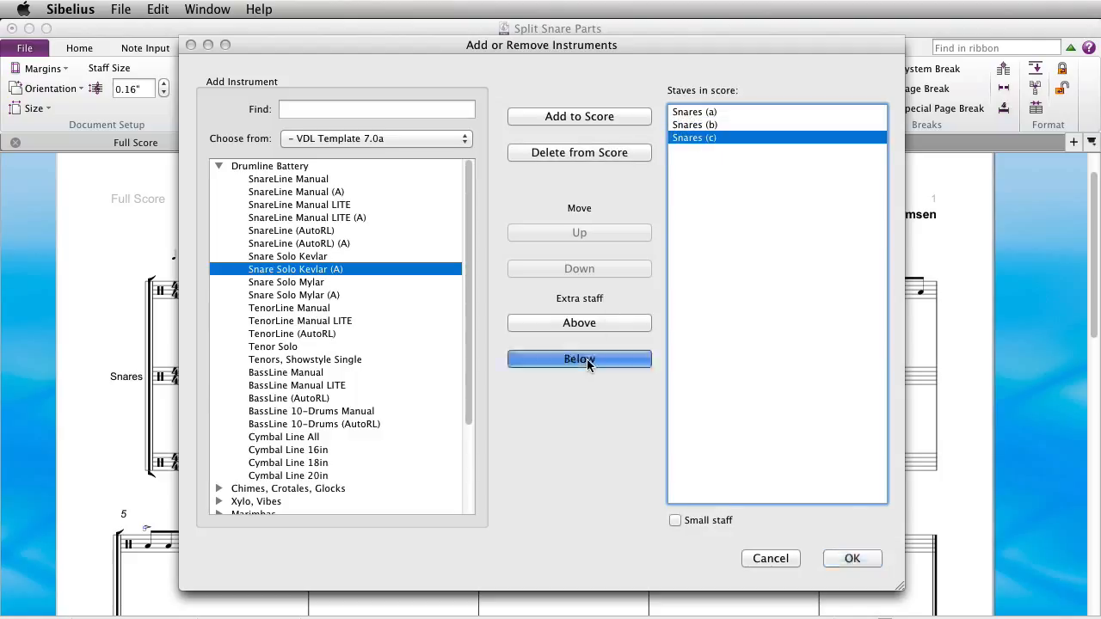
left_click(852, 558)
left_click_drag(648, 383, 645, 371)
Step: Play the score briefly from bar 1 of the new bottom staff and stop playback
left_click(316, 516)
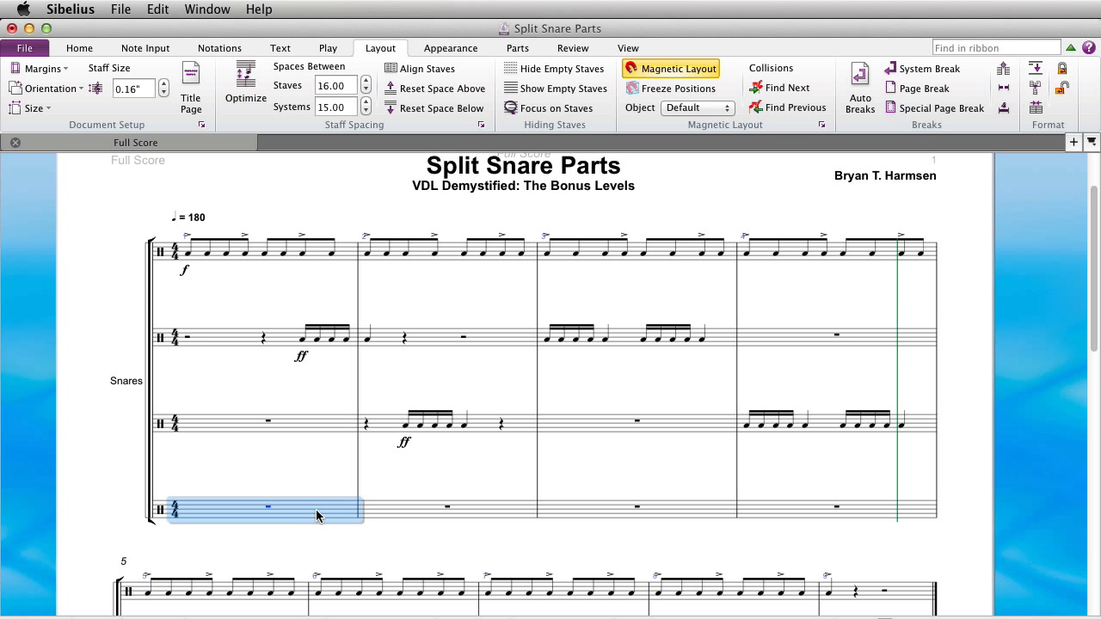
key("p")
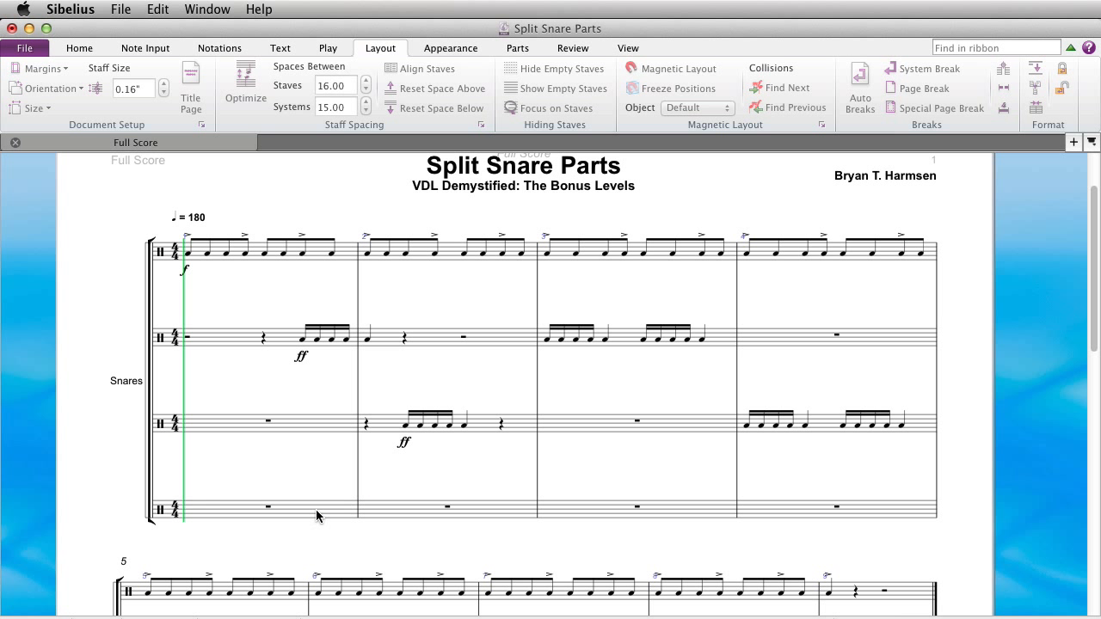
left_click(301, 509)
left_click(287, 486)
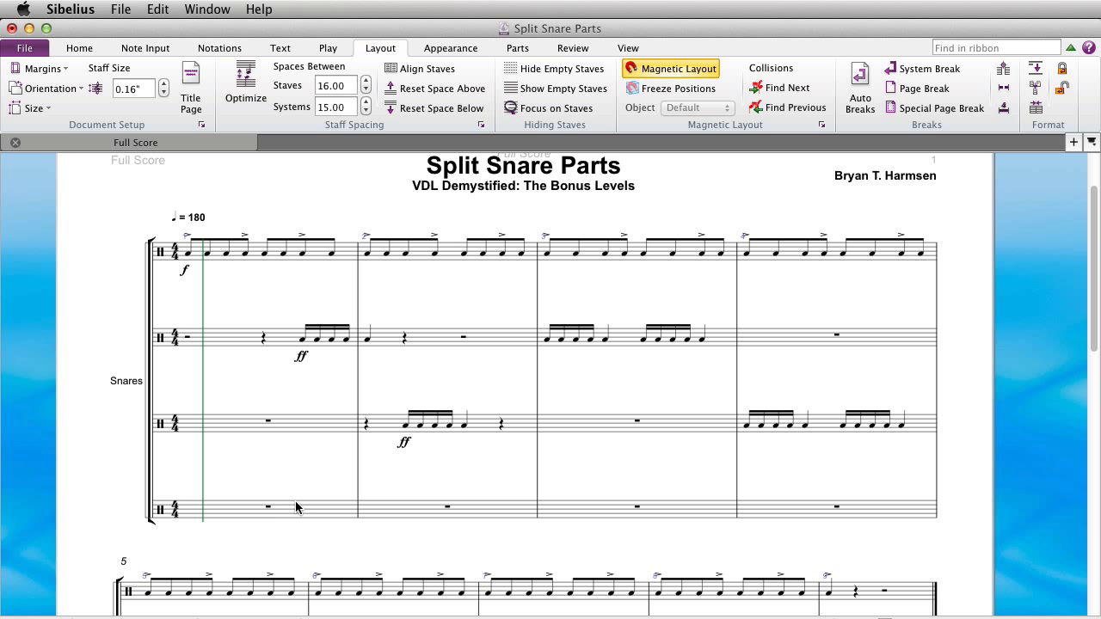
Step: Change the instrument of the whole bottom staff to Snare Solo Kevlar (A)
double_click(301, 517)
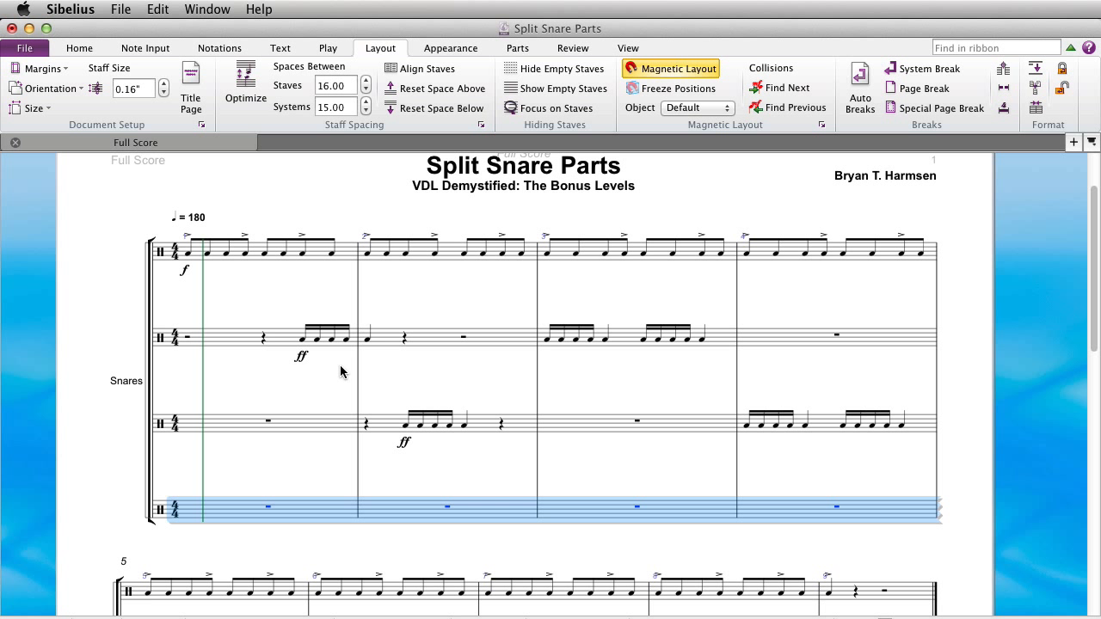
left_click(79, 48)
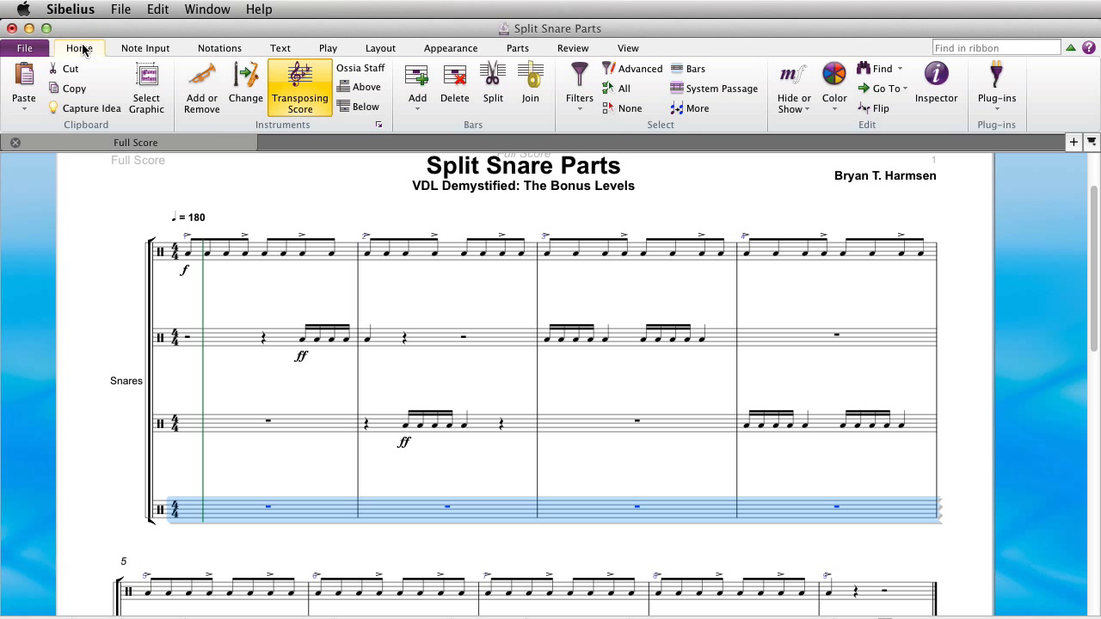
left_click(245, 87)
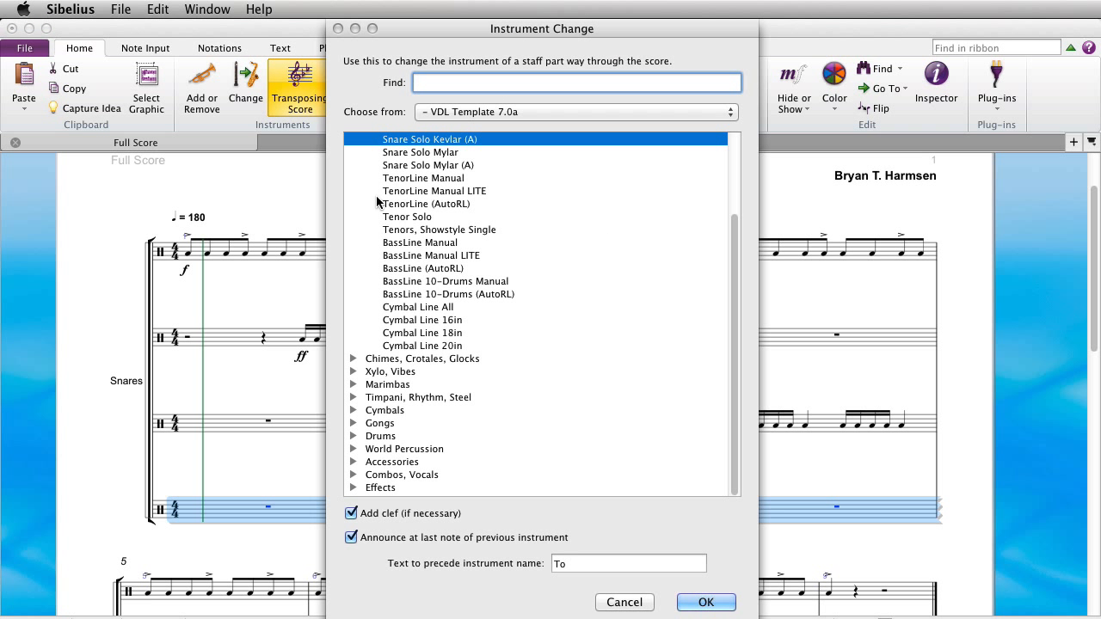
scroll(473, 187, "up", 3)
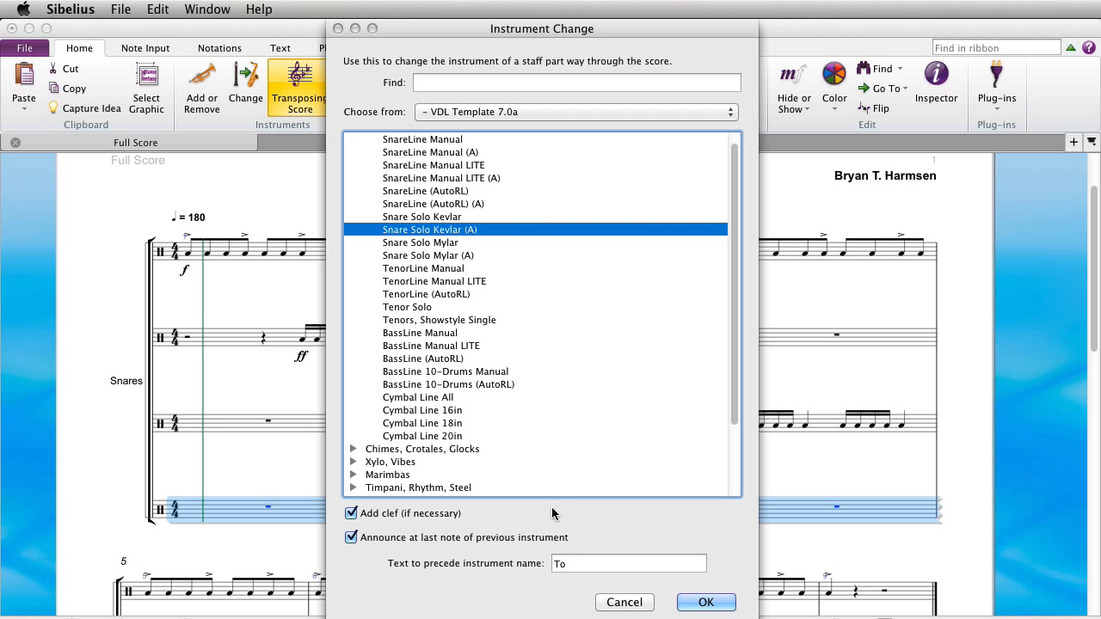
left_click(701, 603)
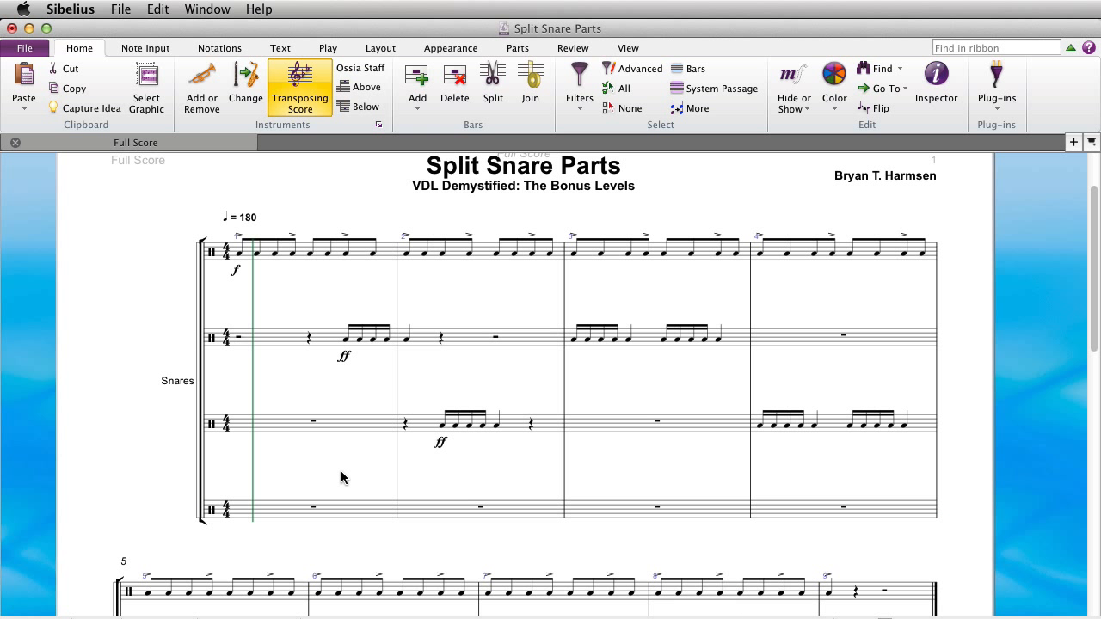
Step: Play briefly with bar 1 of the bottom staff selected to check the changed instrument, and stop playback
left_click_drag(342, 474, 330, 475)
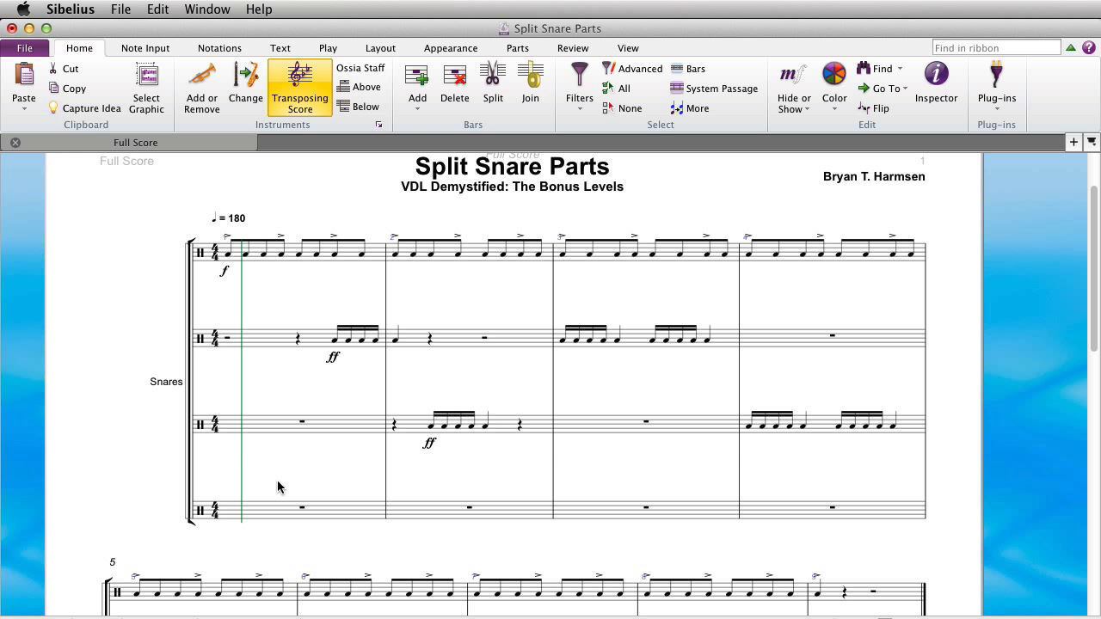
left_click(346, 514)
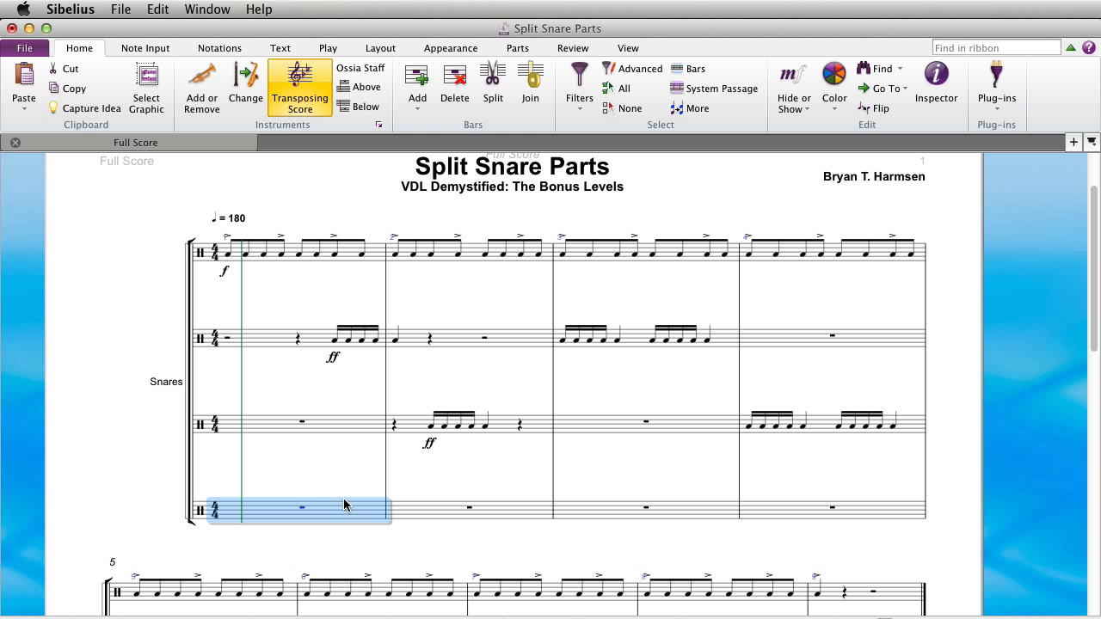
left_click(334, 471)
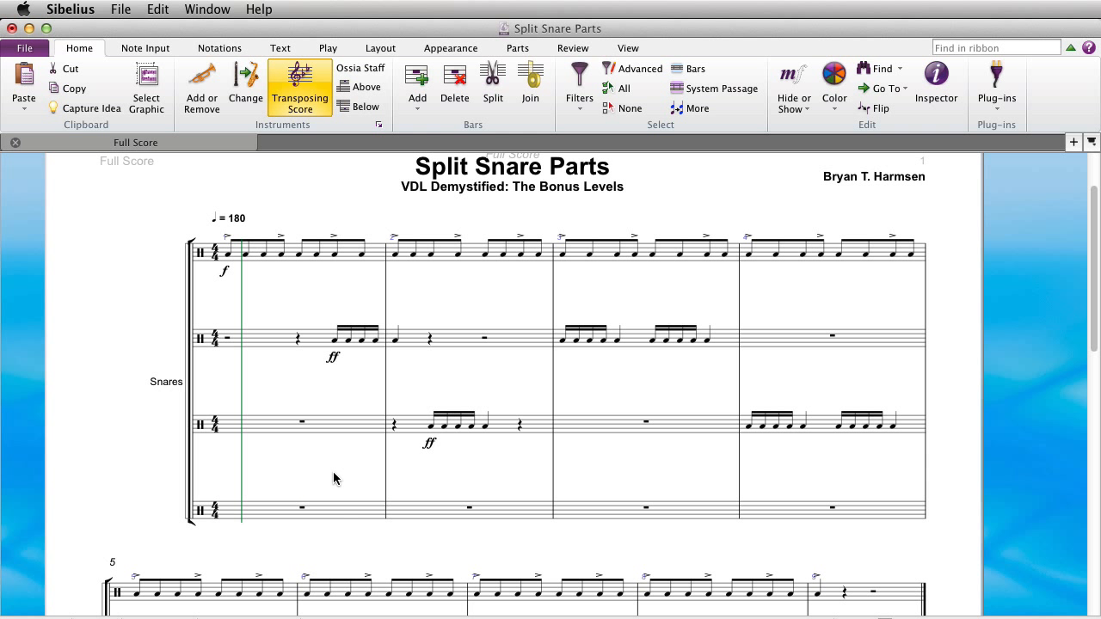
left_click(335, 513)
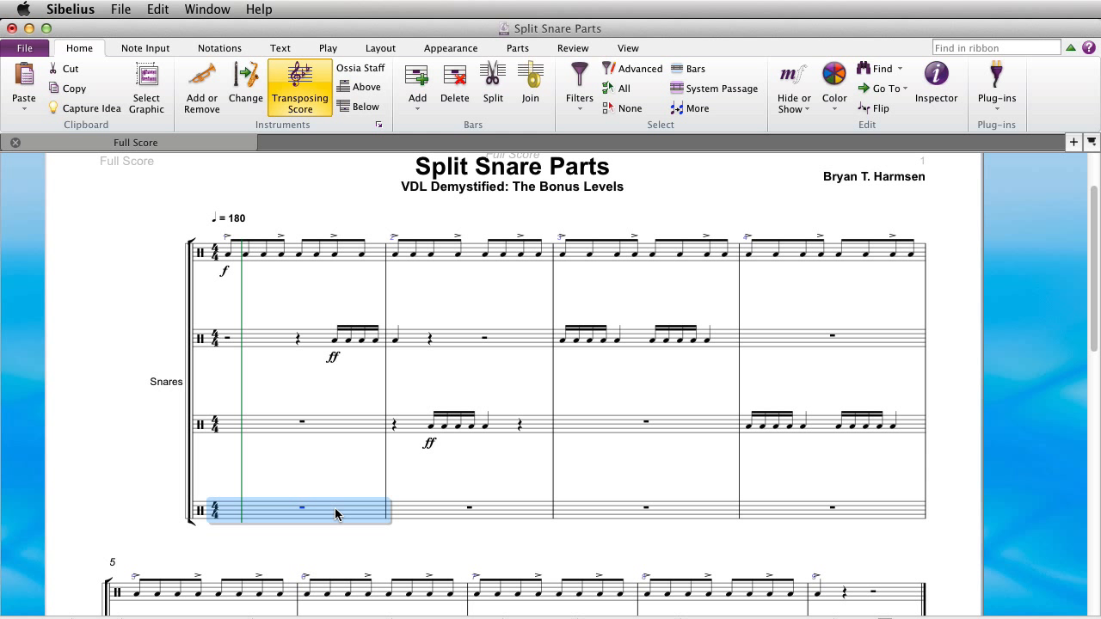
key("p")
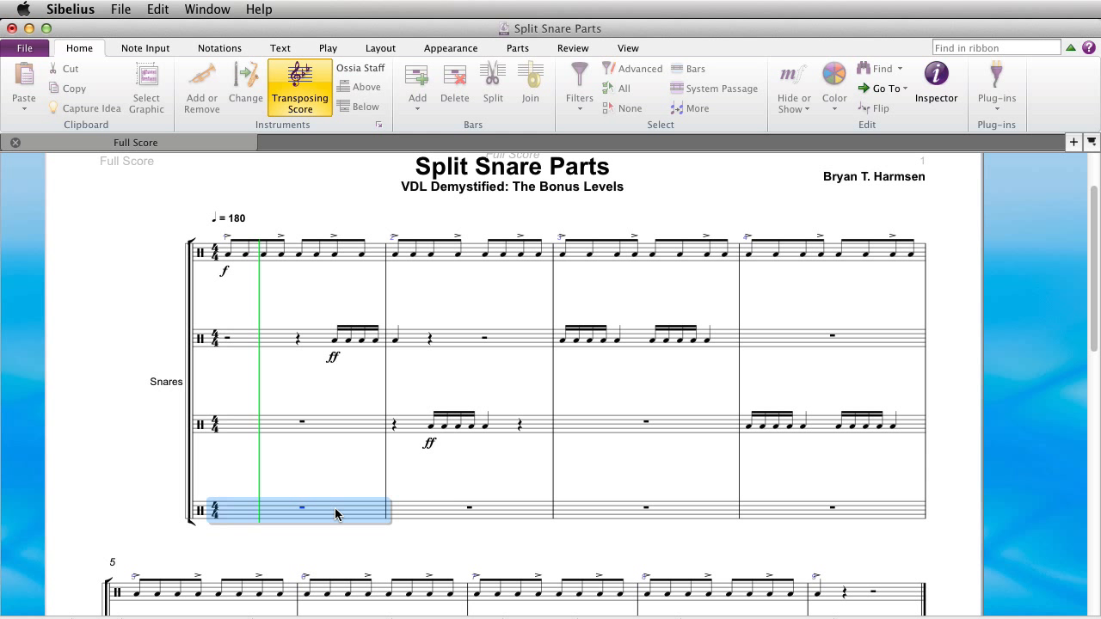
key("space")
key("Escape")
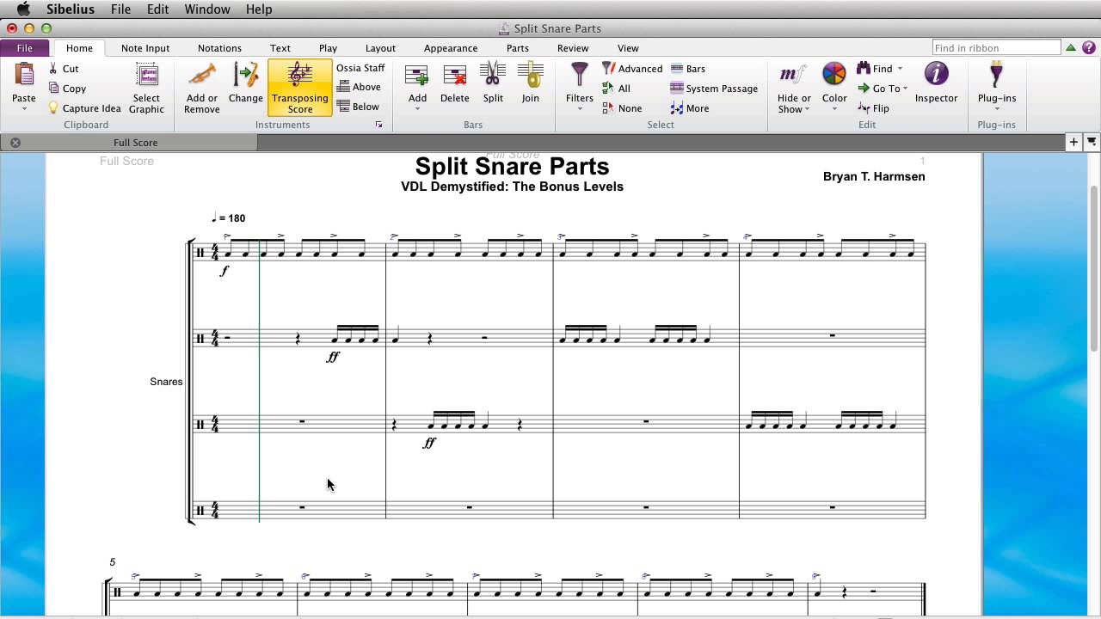
Step: Enter an eighth-note triplet on beat 4 of bar 2 on the bottom staff
left_click(487, 512)
key("KP_0")
key("KP_4")
key("KP_0")
key("a")
key("super+3")
key("a")
key("a")
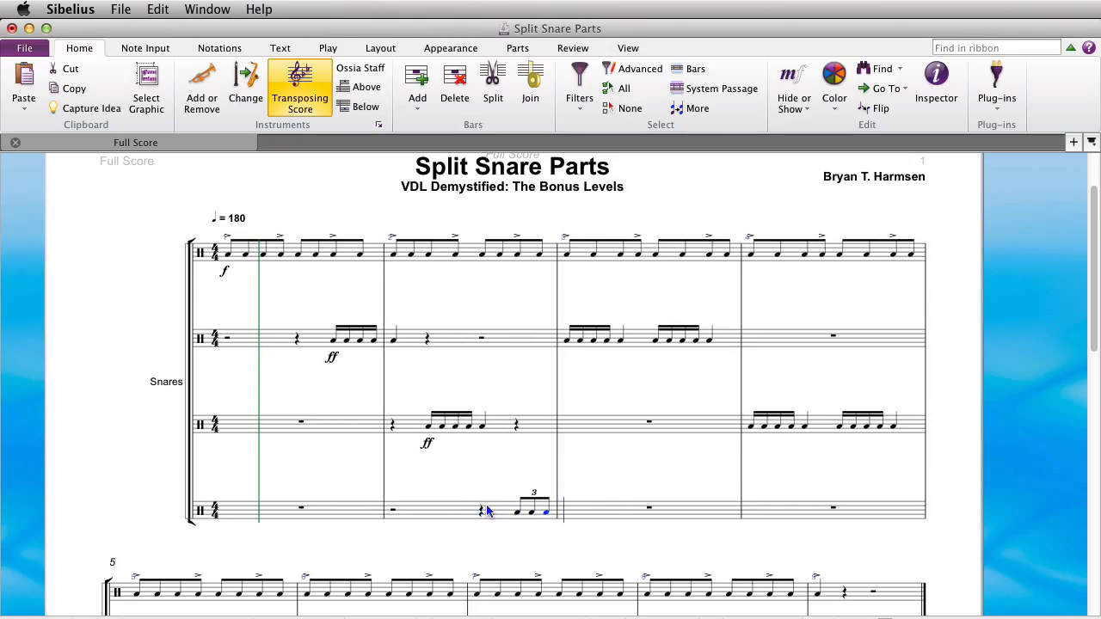
Step: Enter a half note with a marcato accent on beat 1 of bar 3 on the bottom staff and add tremolo strokes to the preceding triplet
key("a")
left_click(517, 513)
left_click(545, 513, "shift")
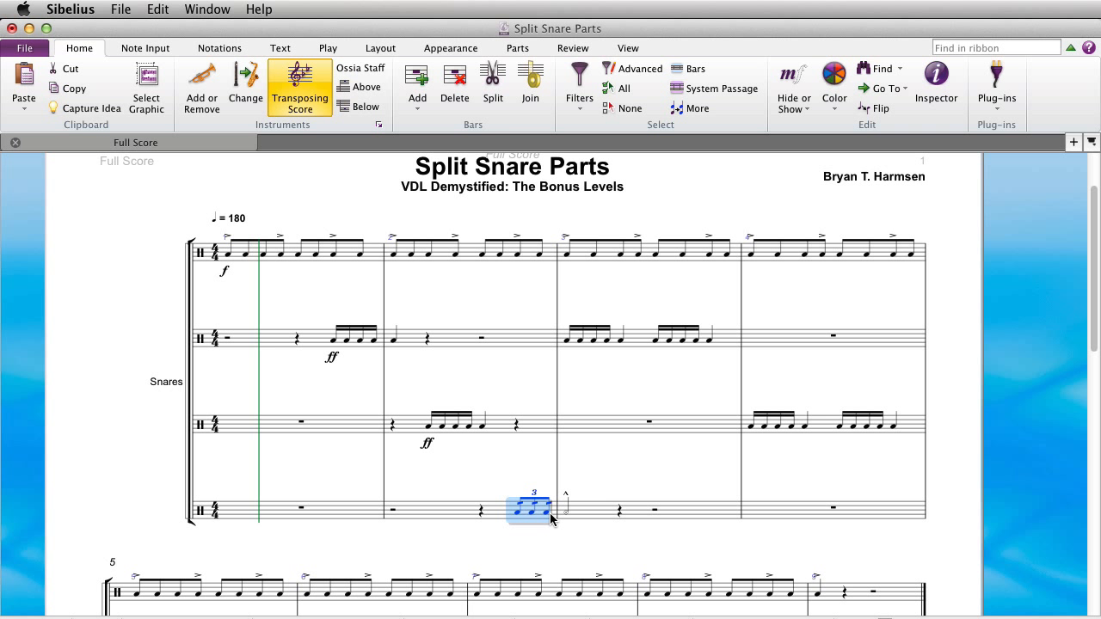
Step: Add a crescendo hairpin under the bottom staff's triplet, with mp on its first note and ff on the half note in bar 3
key("h")
key("super+e")
type("ff")
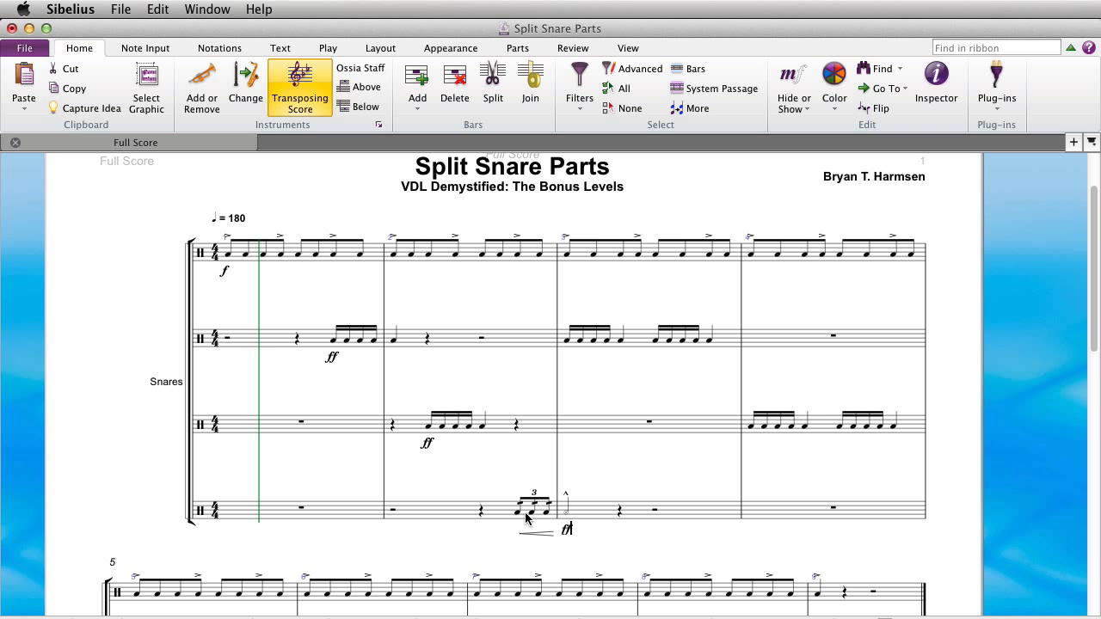
left_click(516, 514)
type("mp")
key("Escape")
Step: Play the score into bar 3 to check the new triplet and crescendo, and stop playback
key("space")
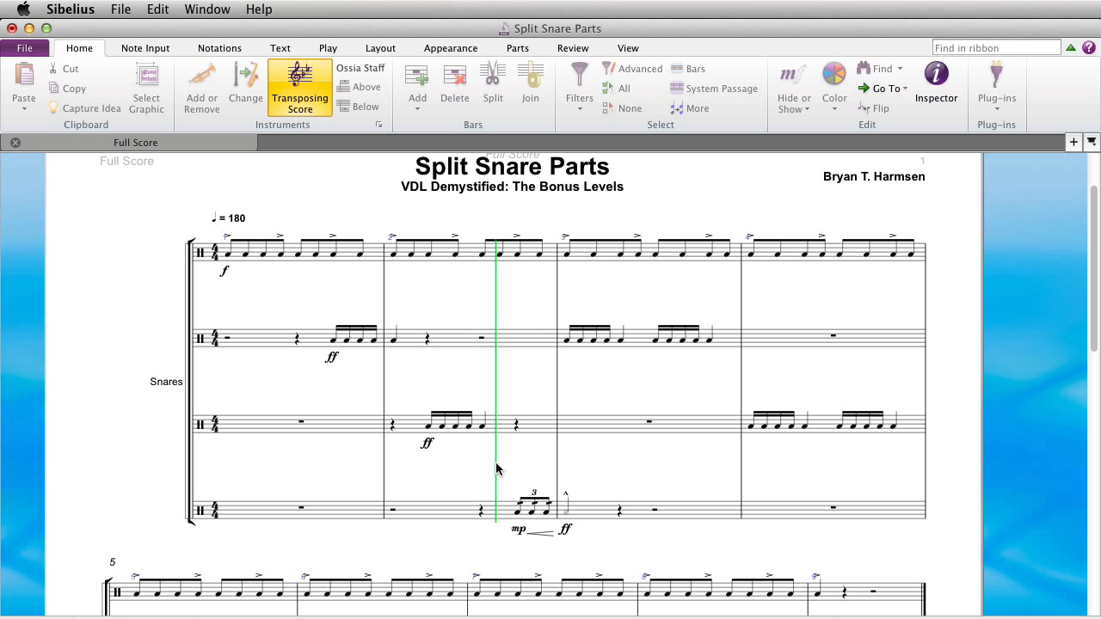
key("space")
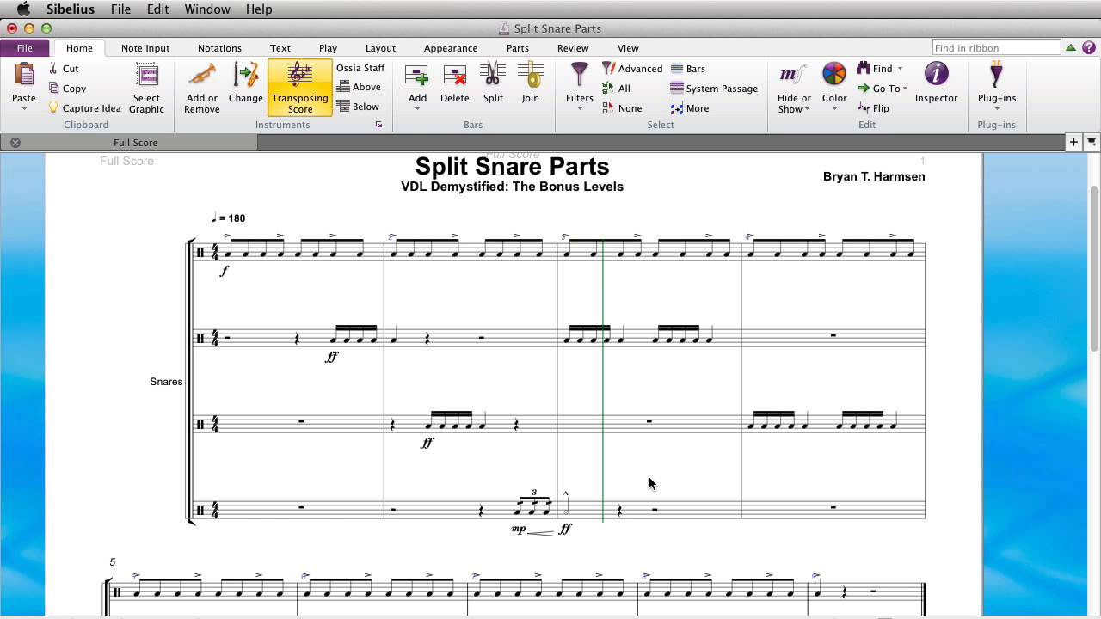
Step: Try hiding the empty staves across the three extra snare staves and undo the hiding
left_click_drag(622, 461, 621, 406)
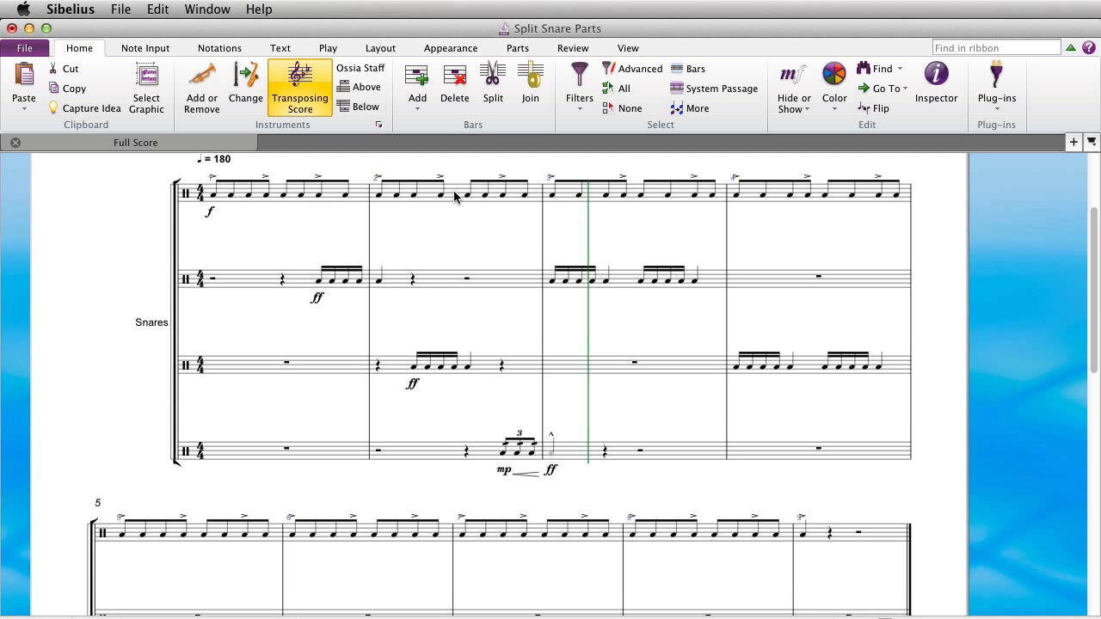
triple_click(449, 281)
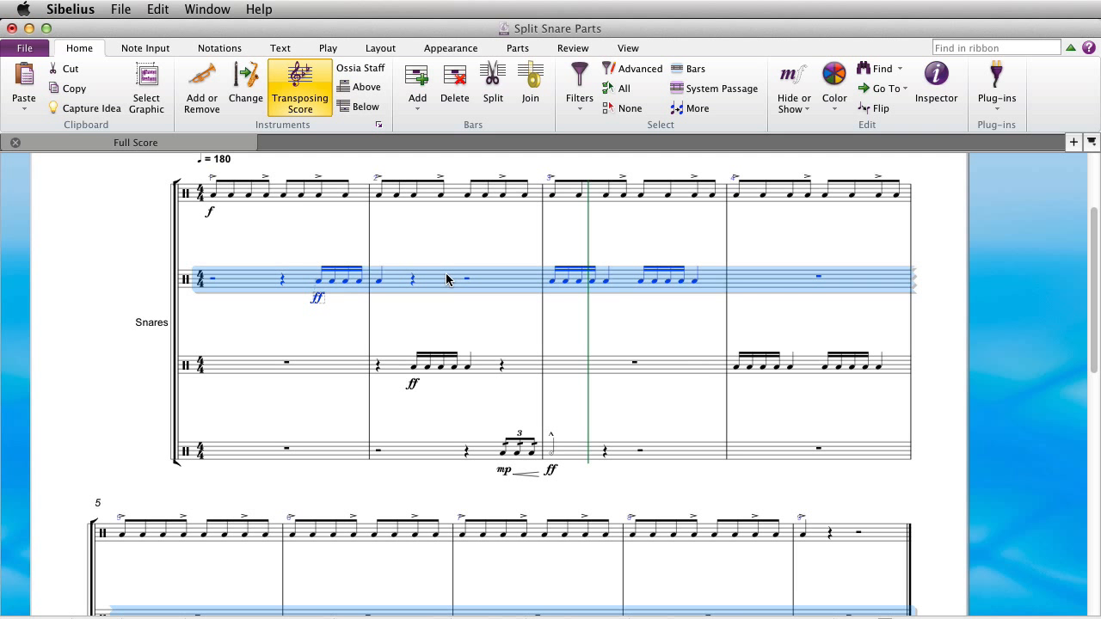
left_click(427, 456, "shift")
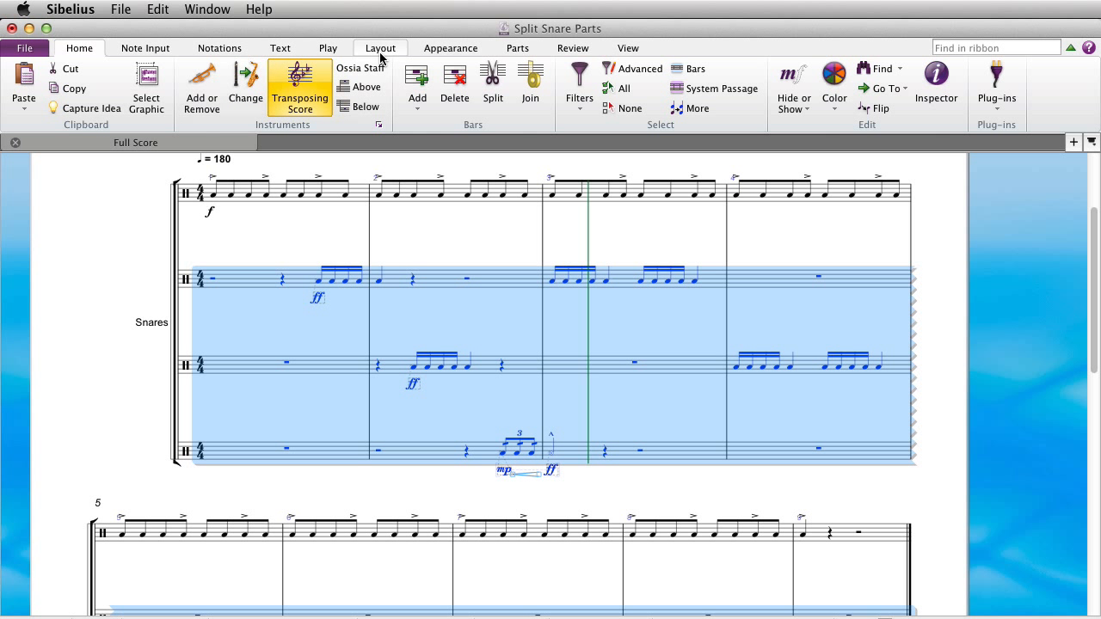
left_click(380, 48)
left_click(523, 69)
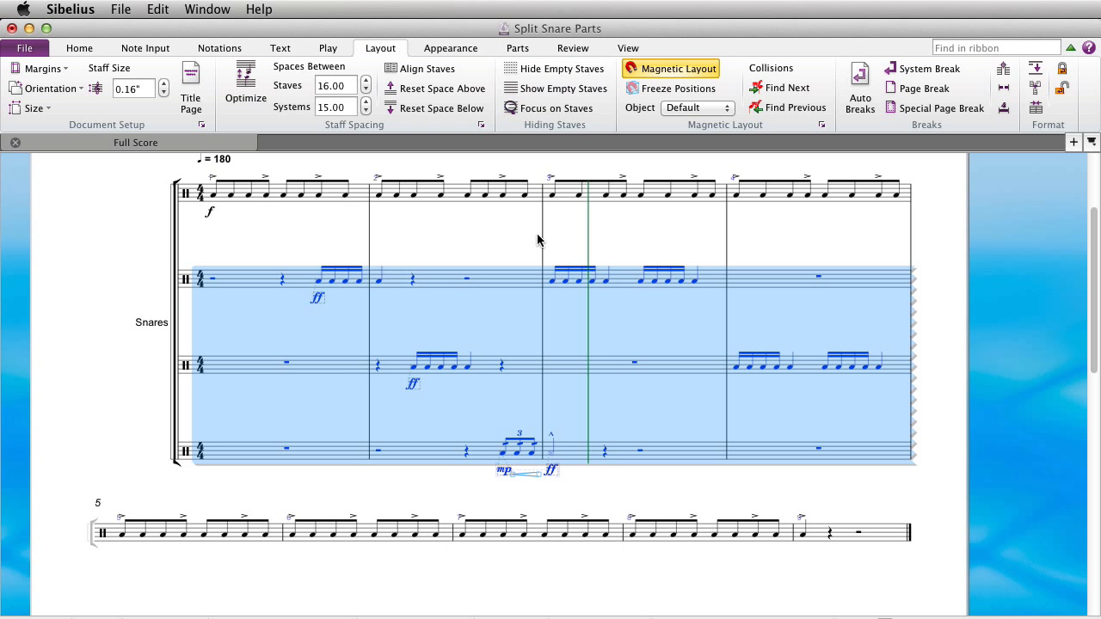
key("Escape")
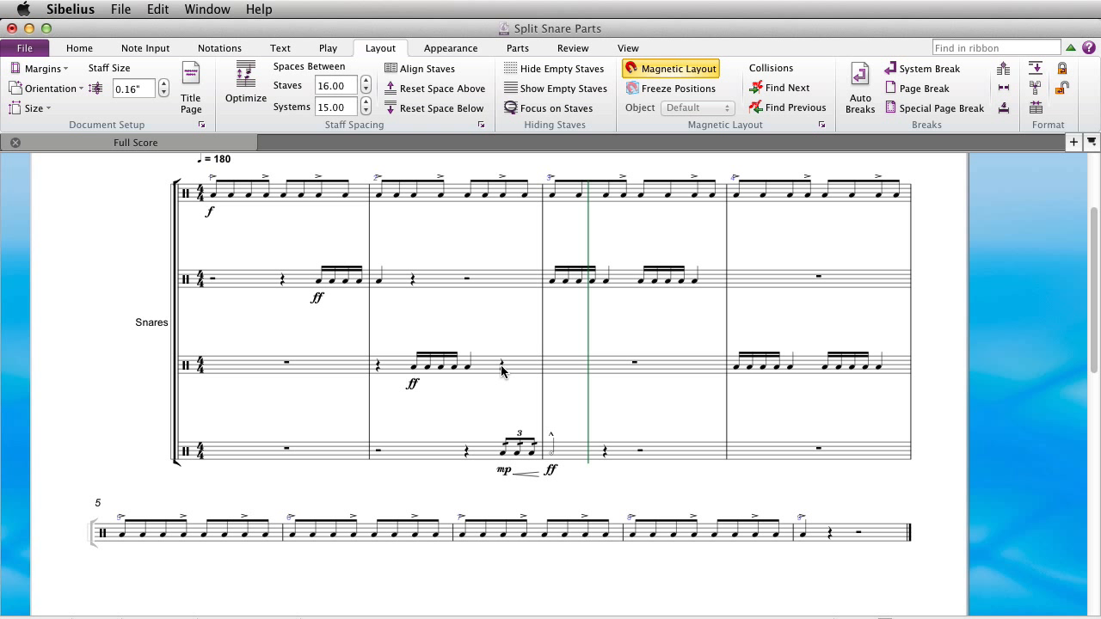
key("super+z")
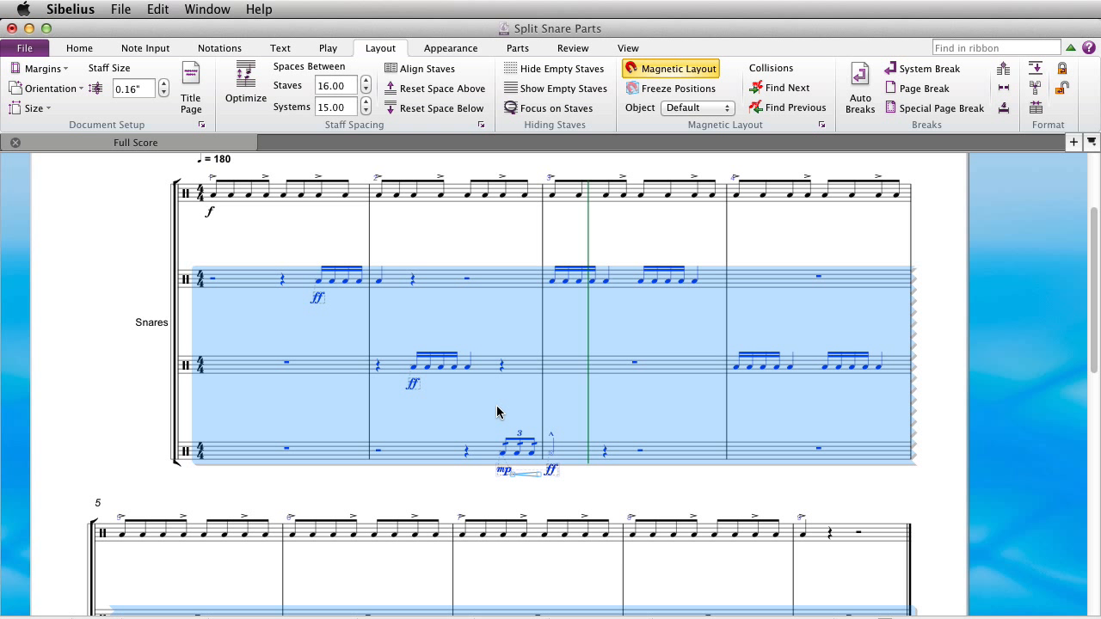
key("Escape")
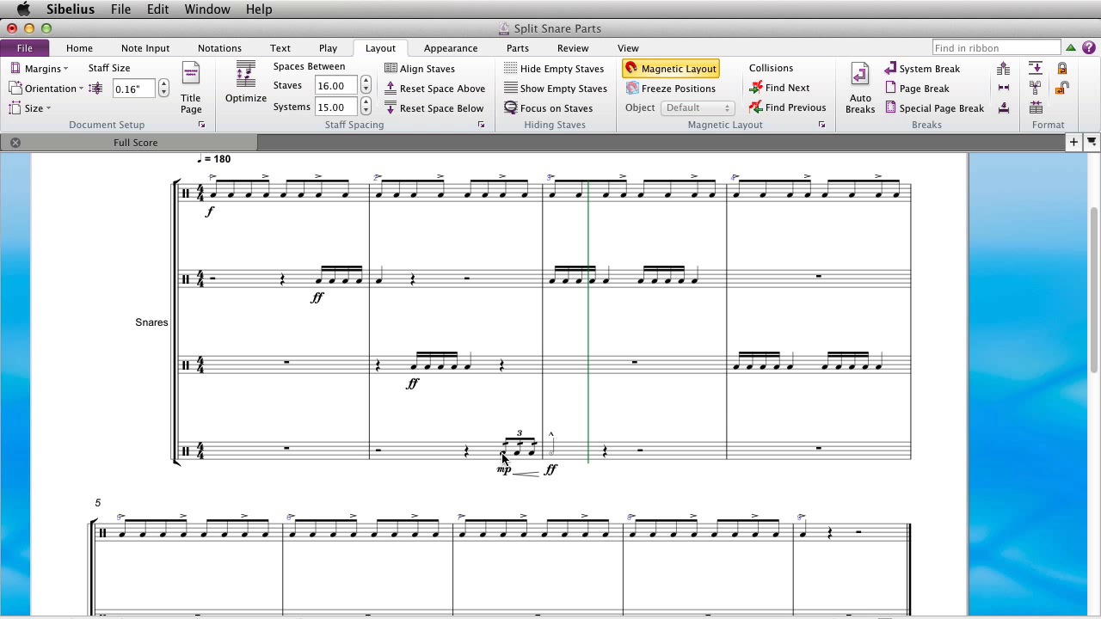
Step: Copy the bottom staff's triplet and half note with their dynamics to beat 4 of bar 2 on the third staff
left_click(503, 456)
left_click(551, 455, "shift")
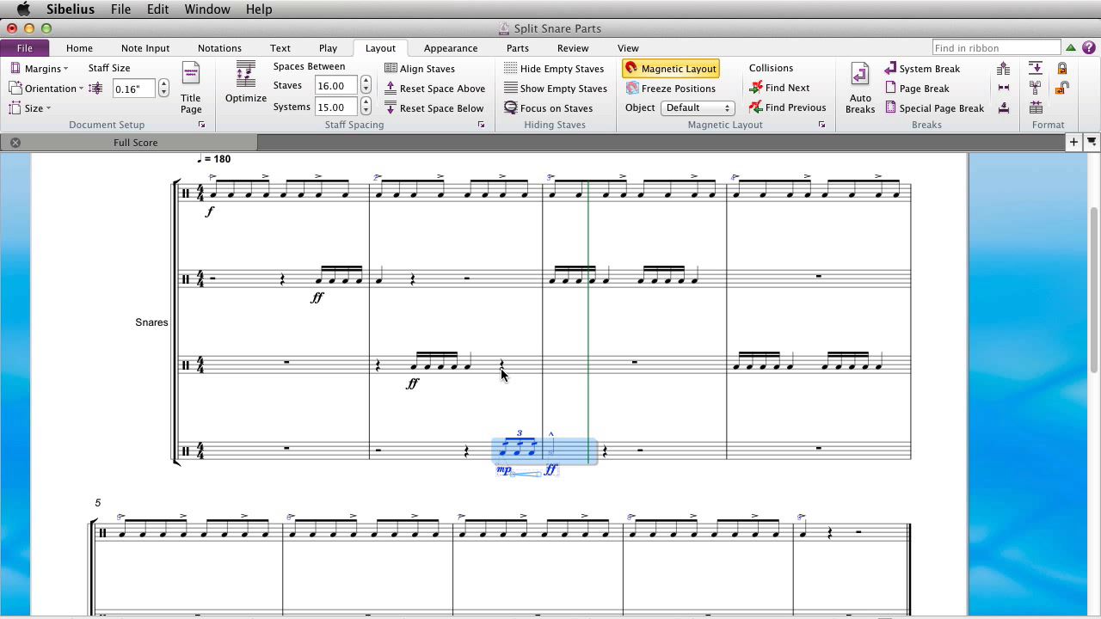
left_click(502, 372, "alt")
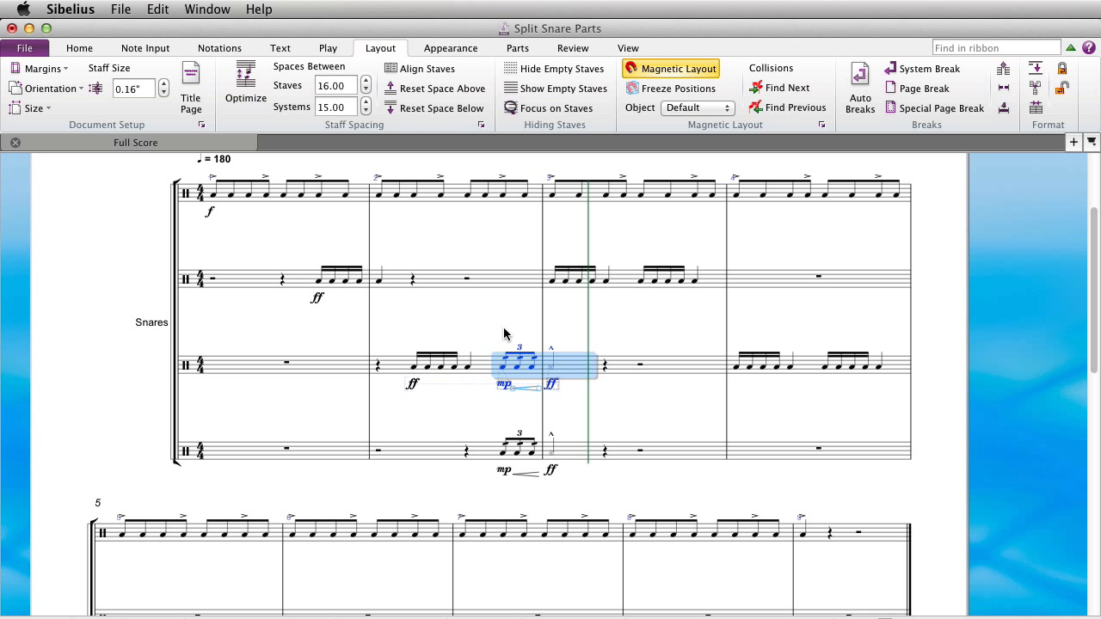
key("Escape")
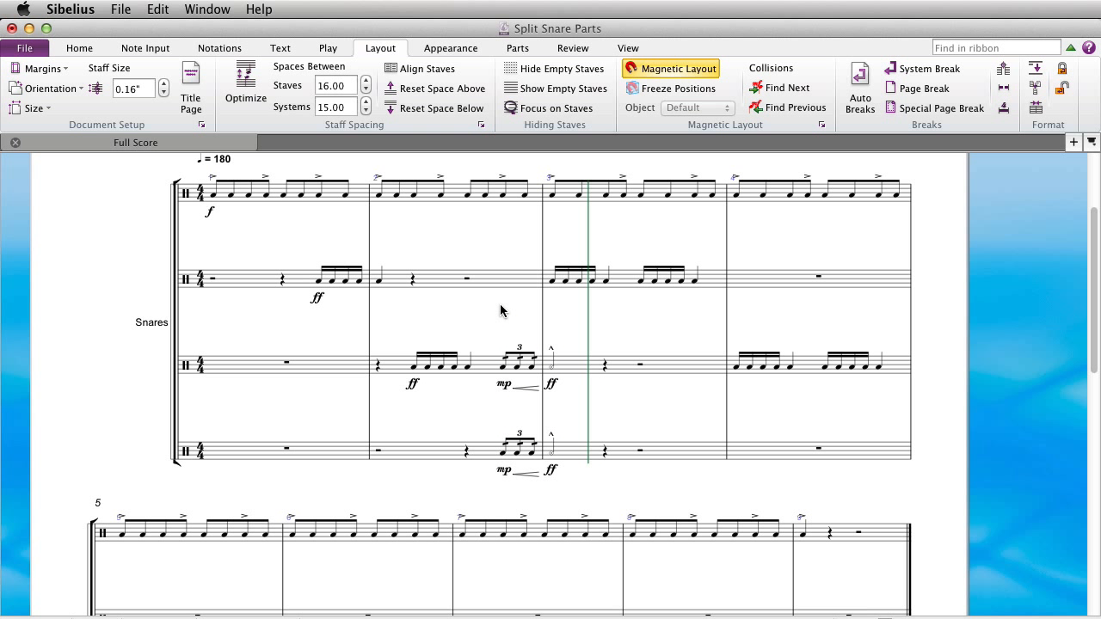
Step: Examine the play-on-pass settings of the third staff's copied triplet and half note in the Inspector, and close it
left_click(503, 370)
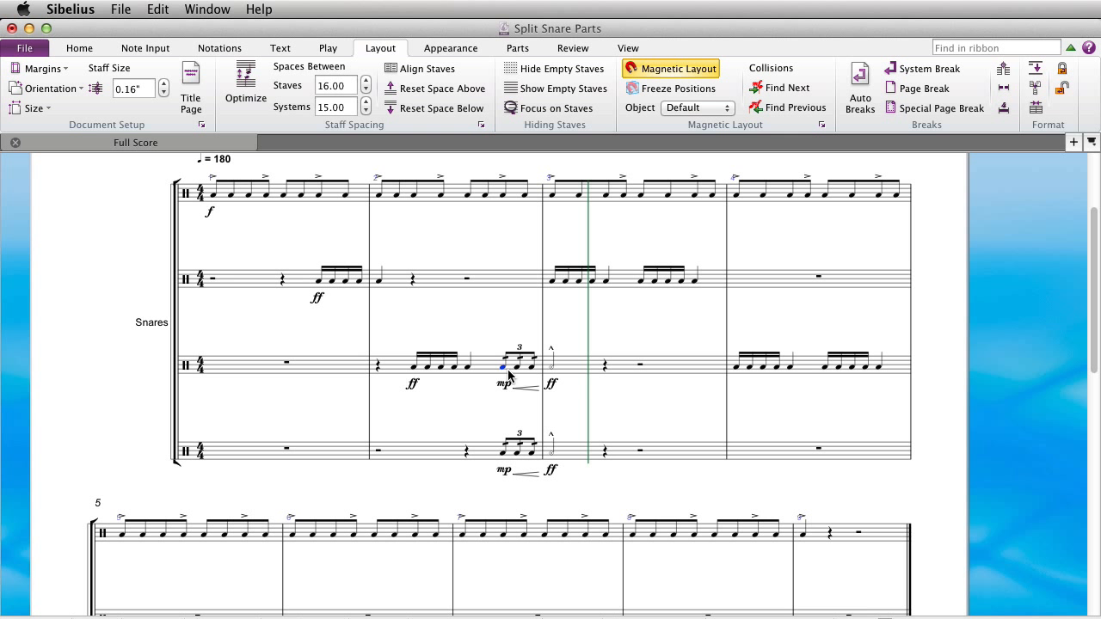
left_click(549, 372, "shift")
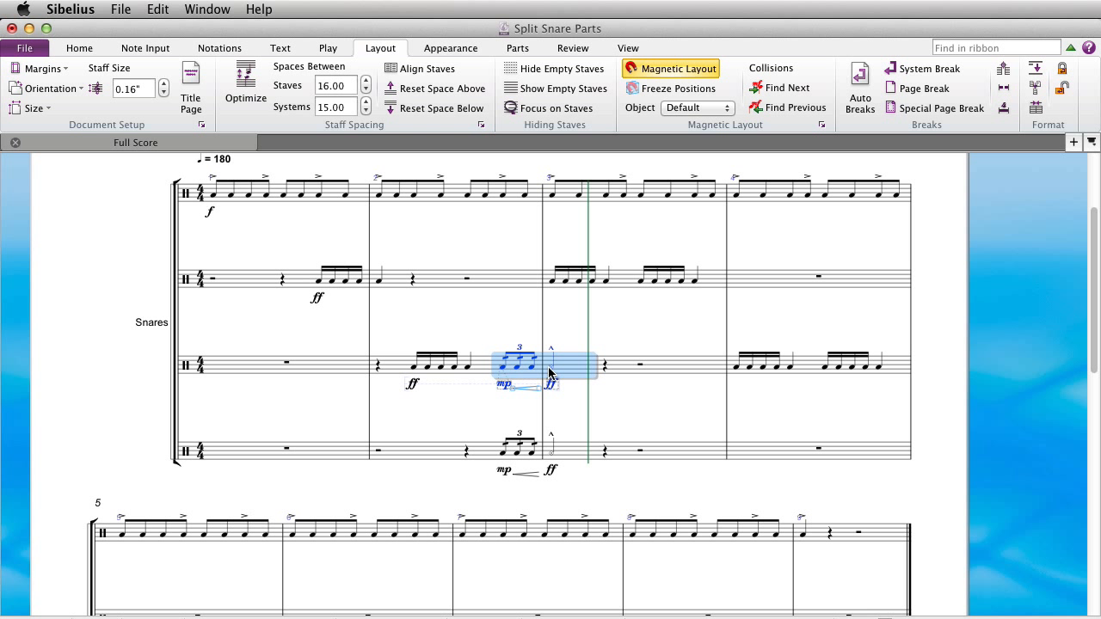
key("super+alt+i")
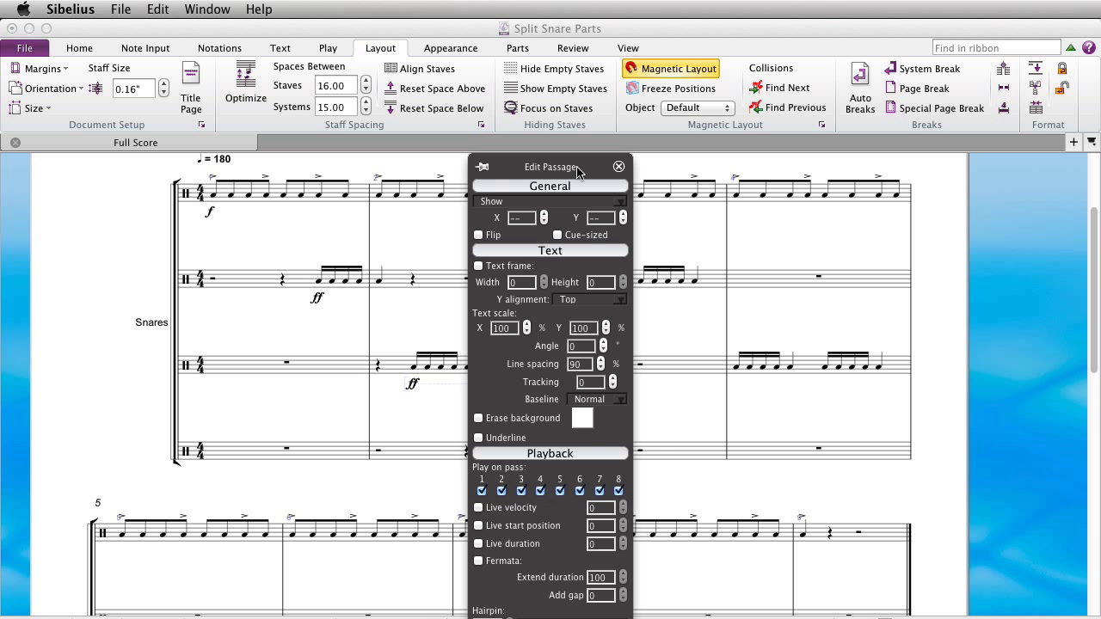
left_click_drag(583, 169, 1064, 59)
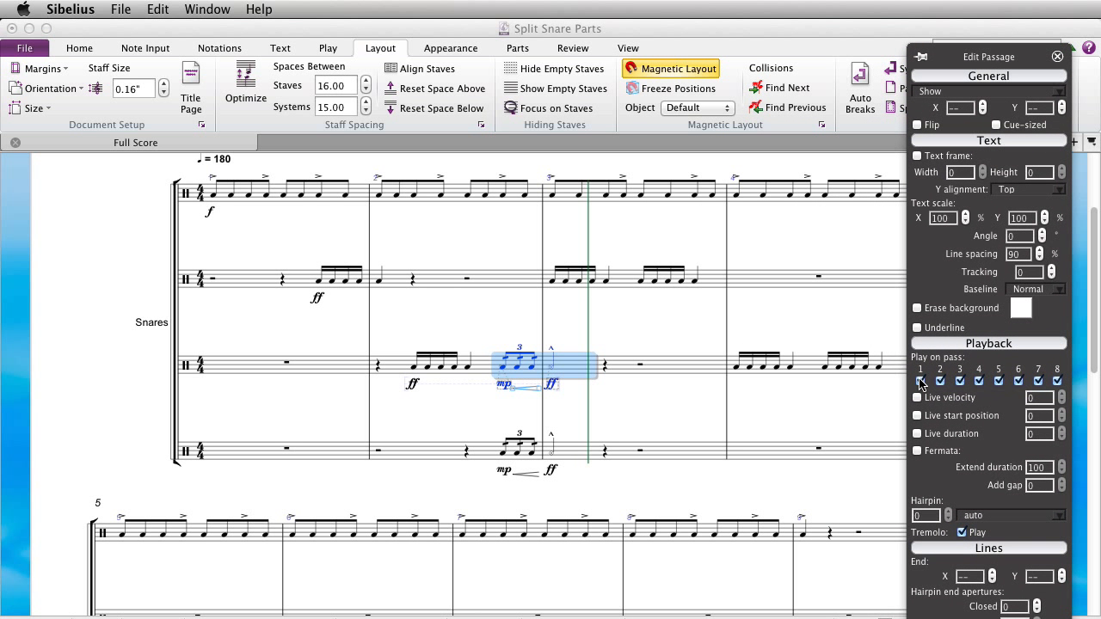
left_click(1057, 57)
left_click(628, 395)
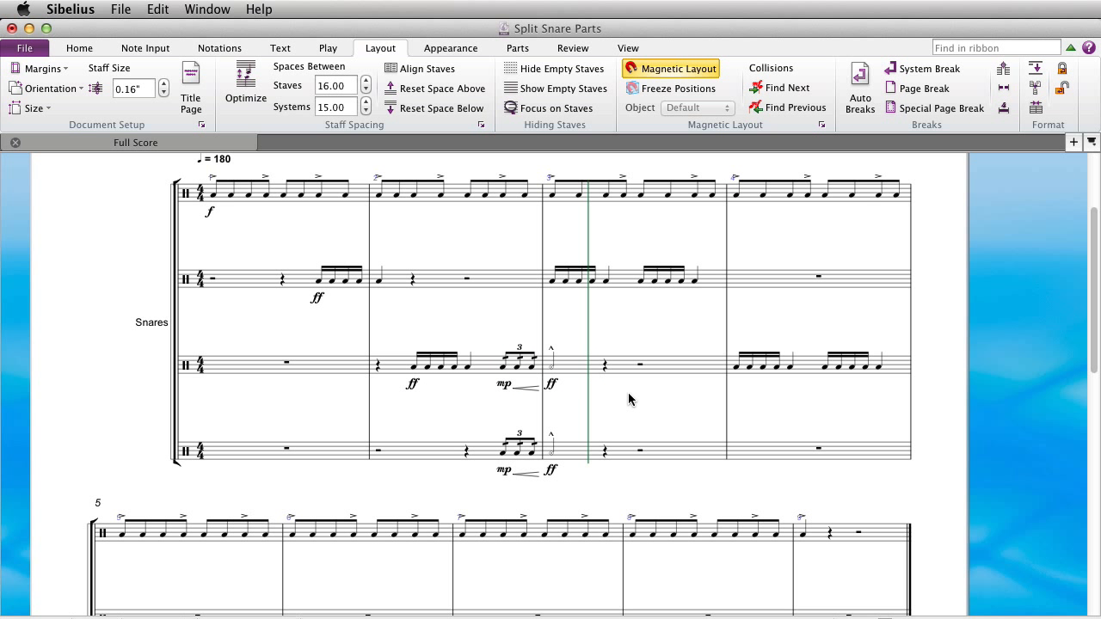
Step: Hide all the notes, rests and dynamics on the whole bottom staff
scroll(475, 411, "down", 2)
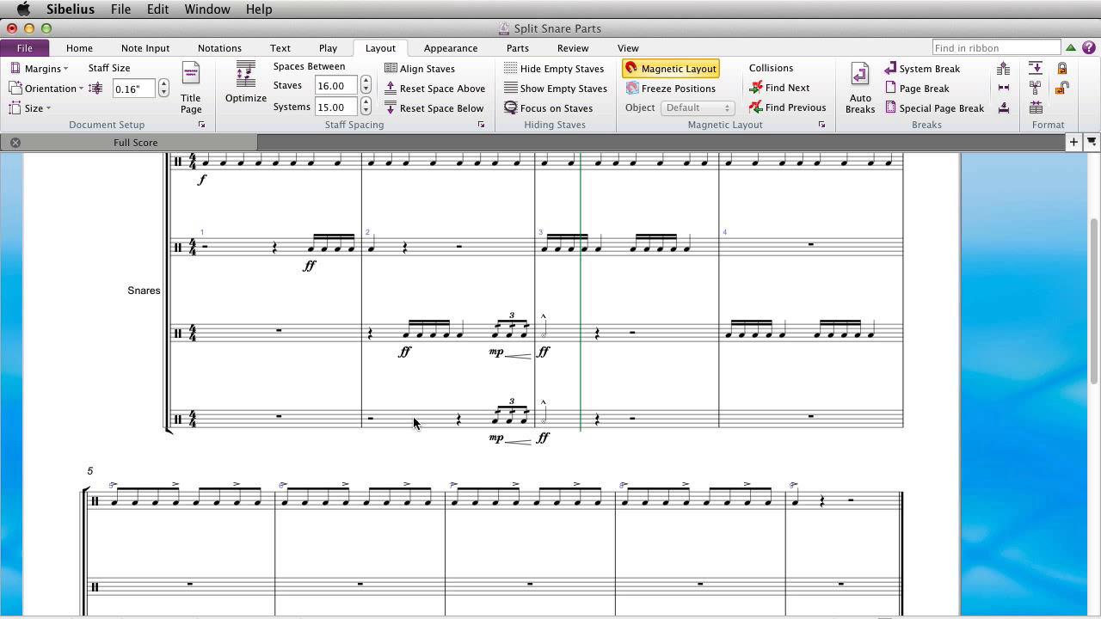
double_click(413, 422)
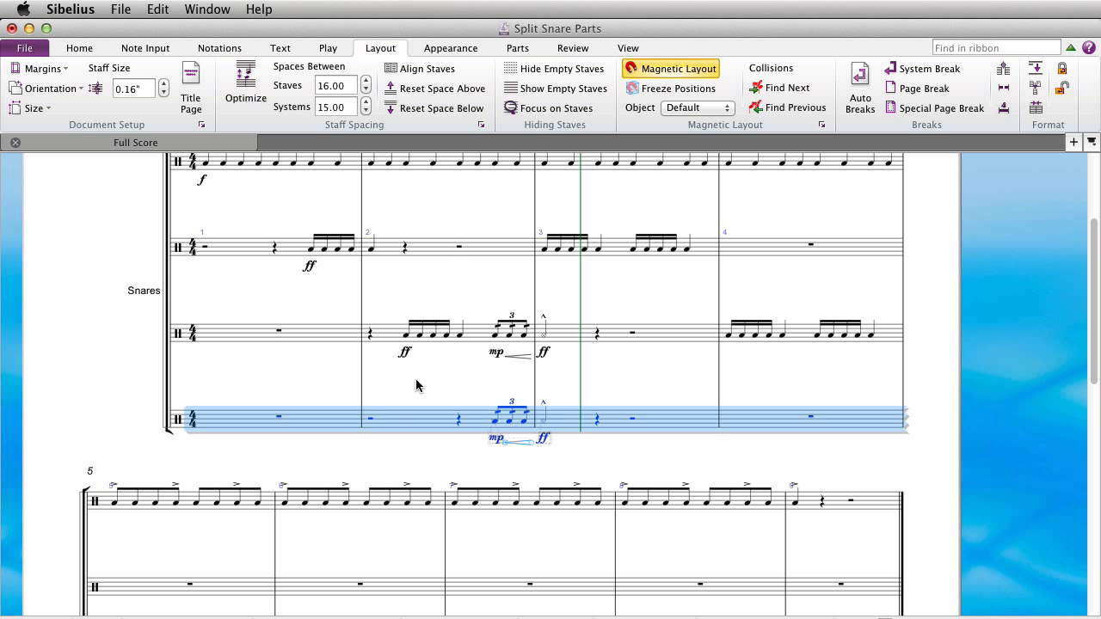
left_click_drag(418, 381, 413, 438)
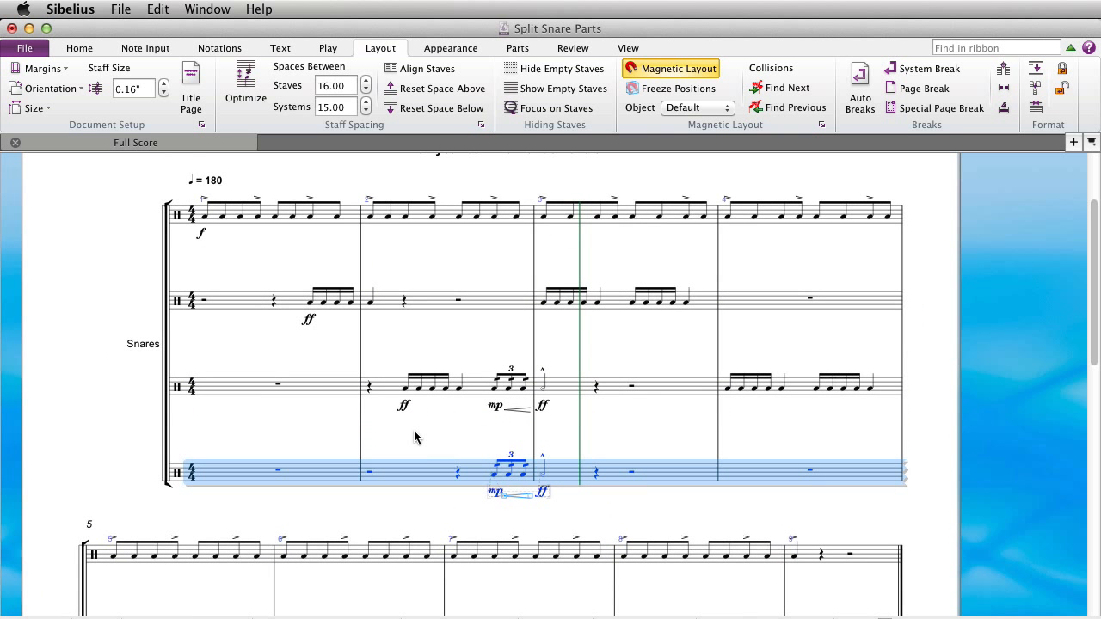
right_click(431, 478)
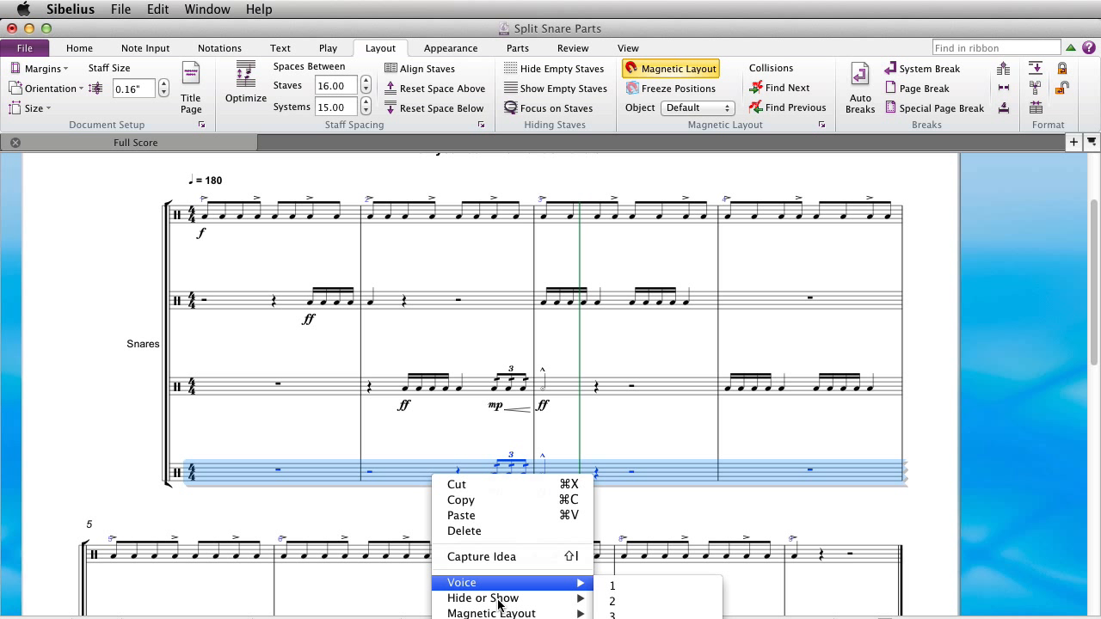
mouse_move(492, 604)
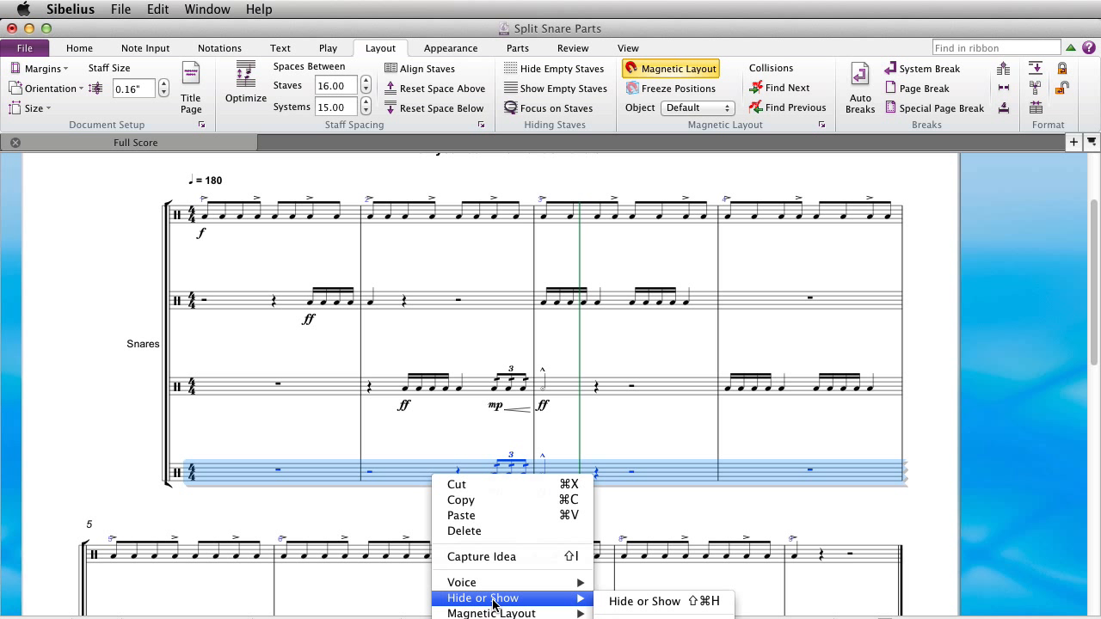
left_click(645, 601)
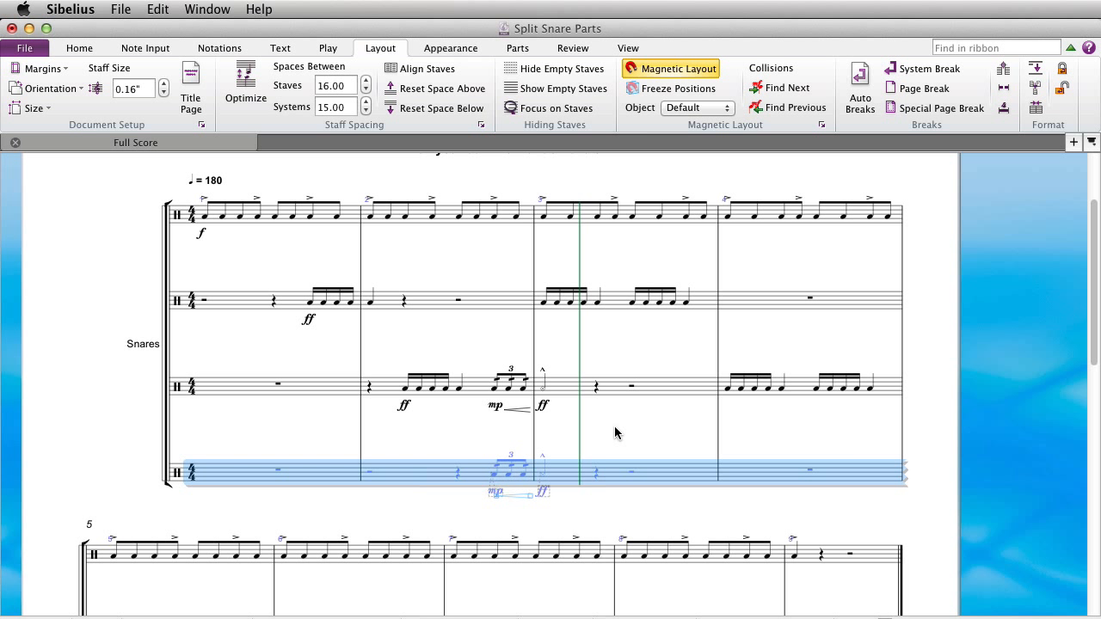
left_click(369, 458)
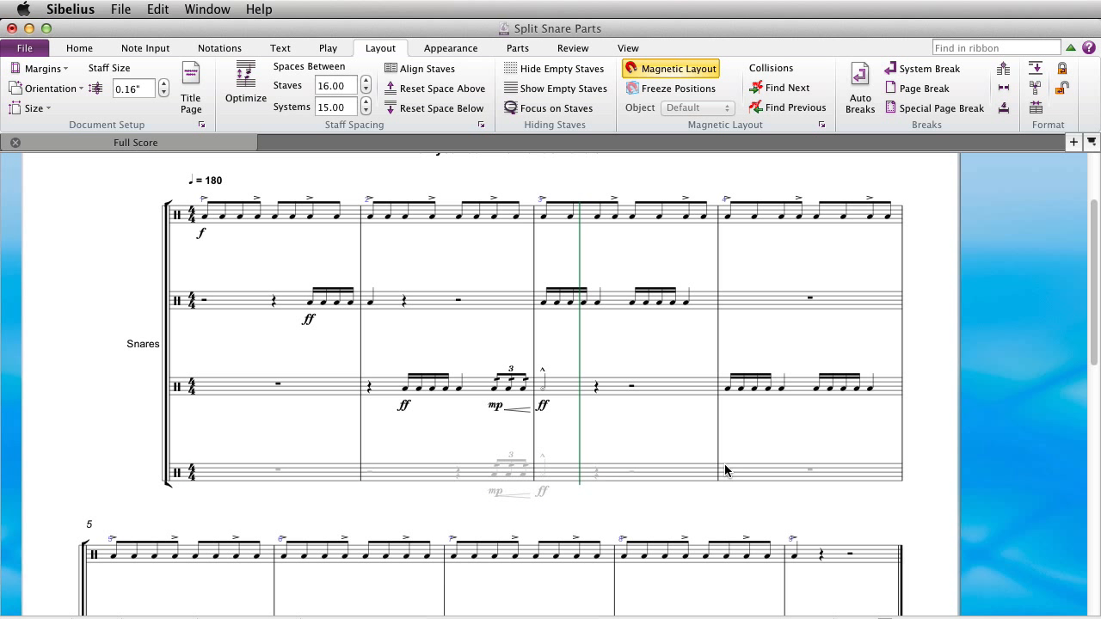
Step: Hide the empty staves across all three extra staves below the main snare staff
triple_click(434, 303)
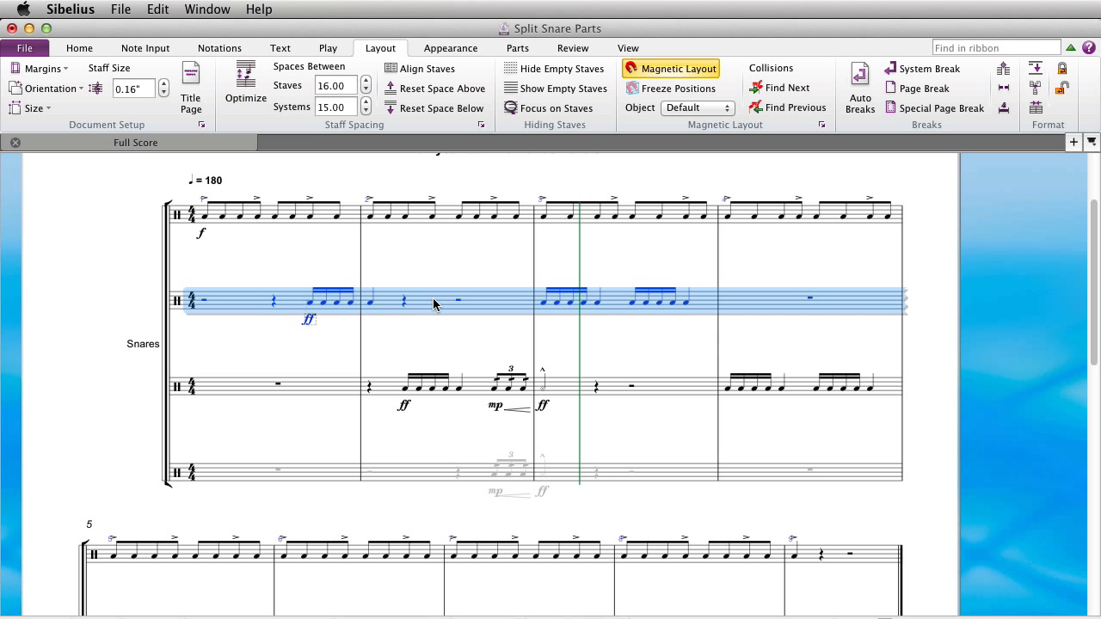
left_click(421, 476, "shift")
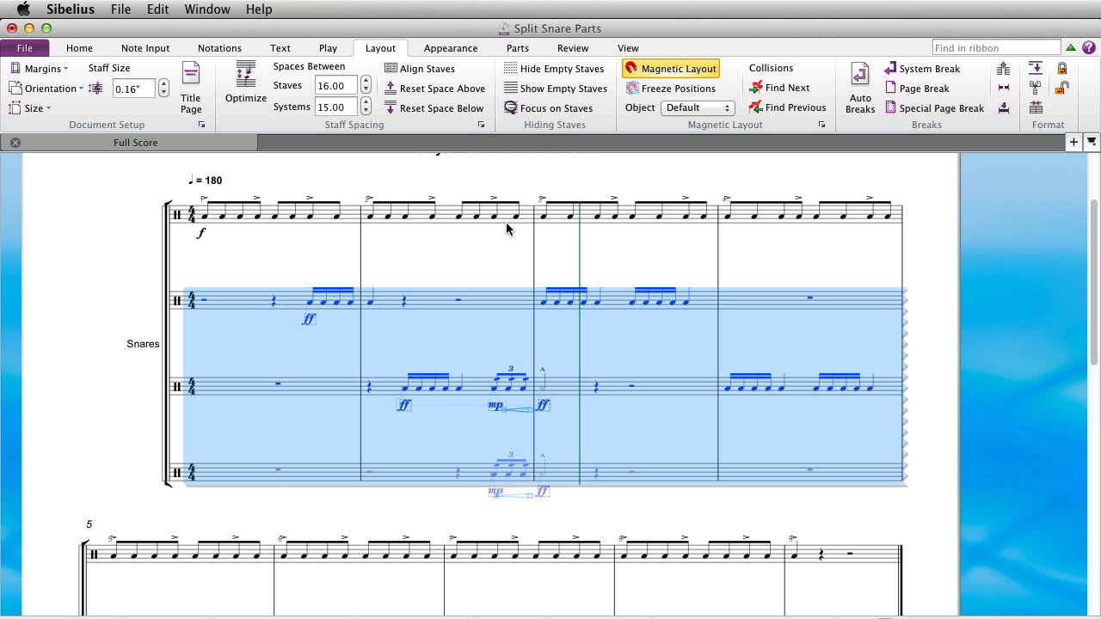
left_click(551, 69)
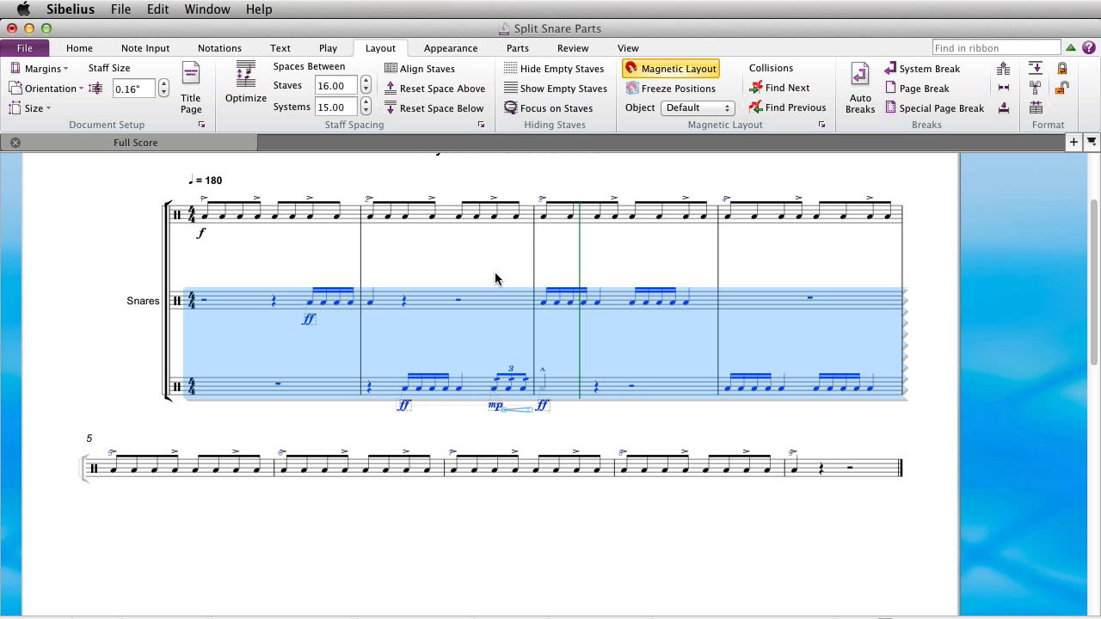
key("Escape")
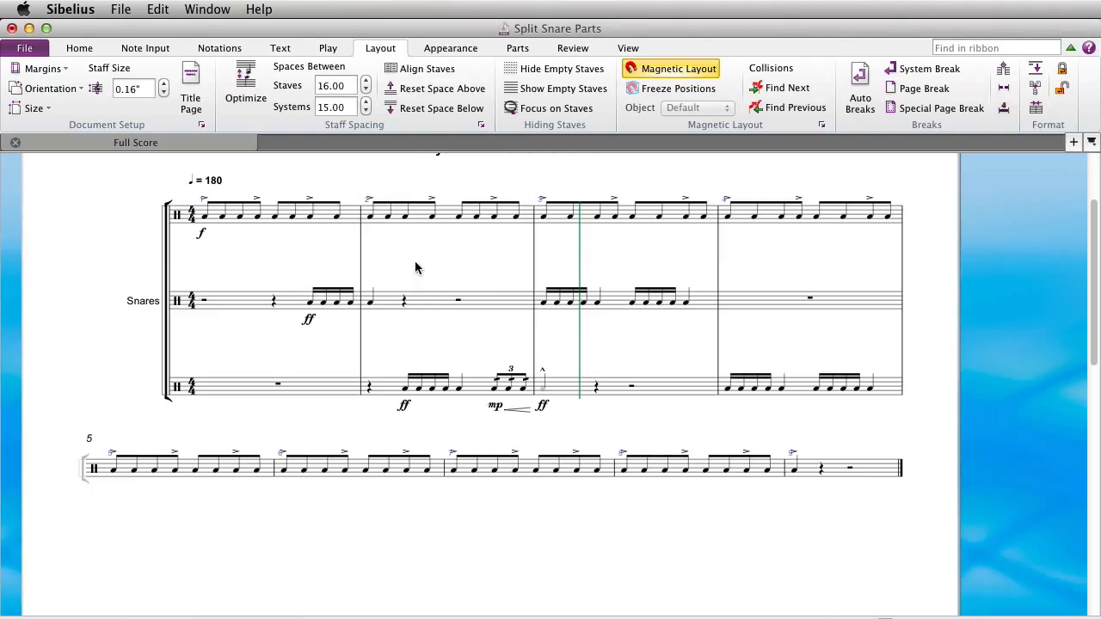
Step: Play the whole score from the beginning to check the split parts with the bottom staff hidden
scroll(335, 250, "up", 2)
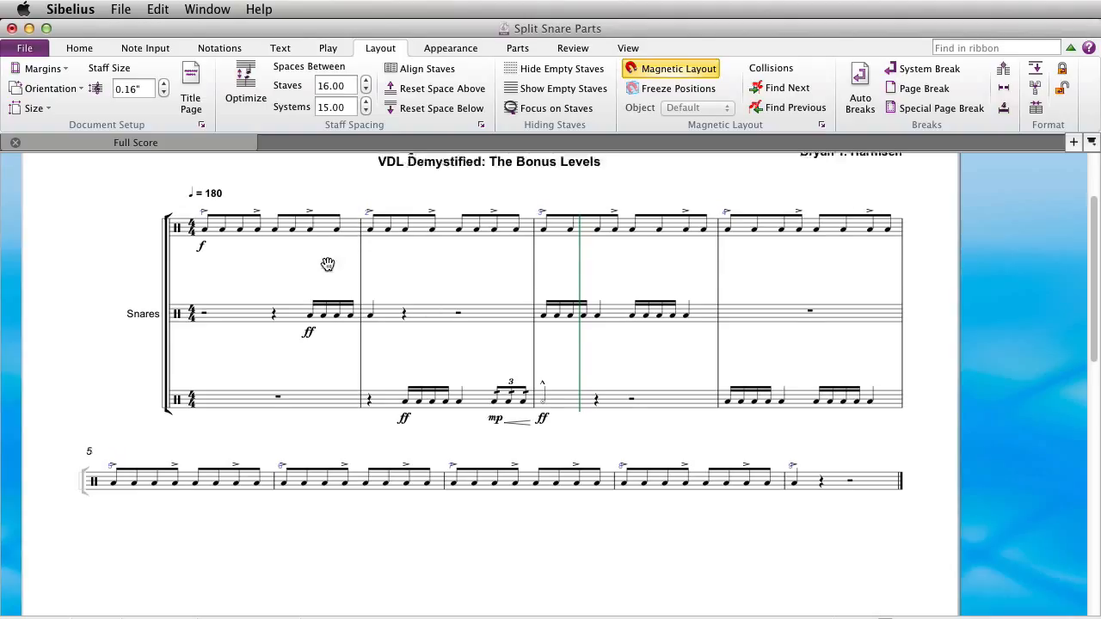
key("super+[")
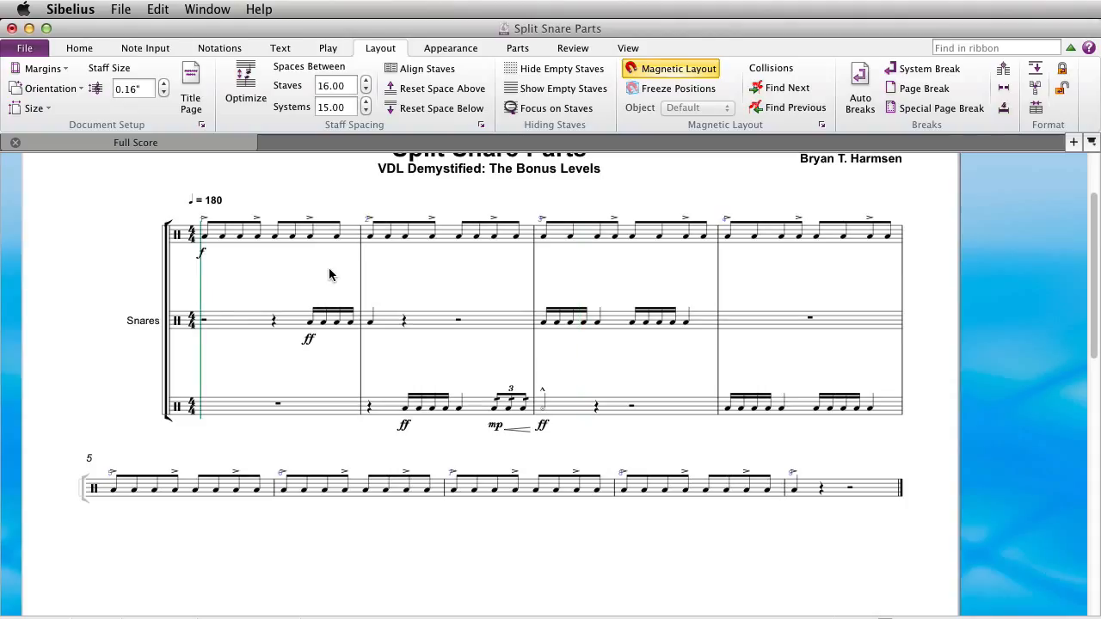
key("space")
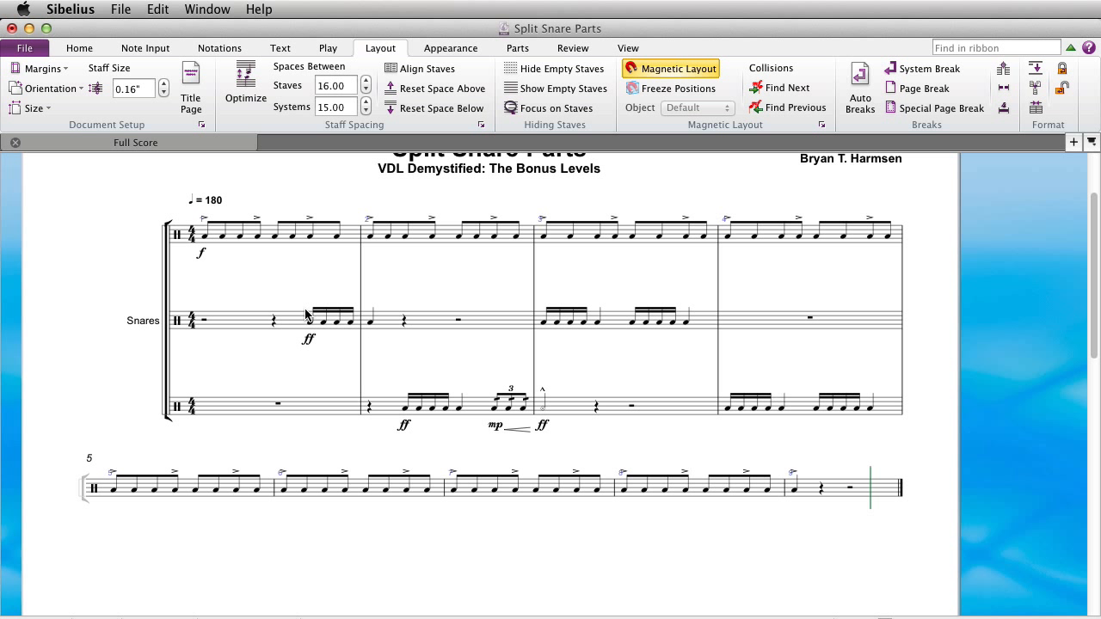
left_click_drag(303, 279, 296, 337)
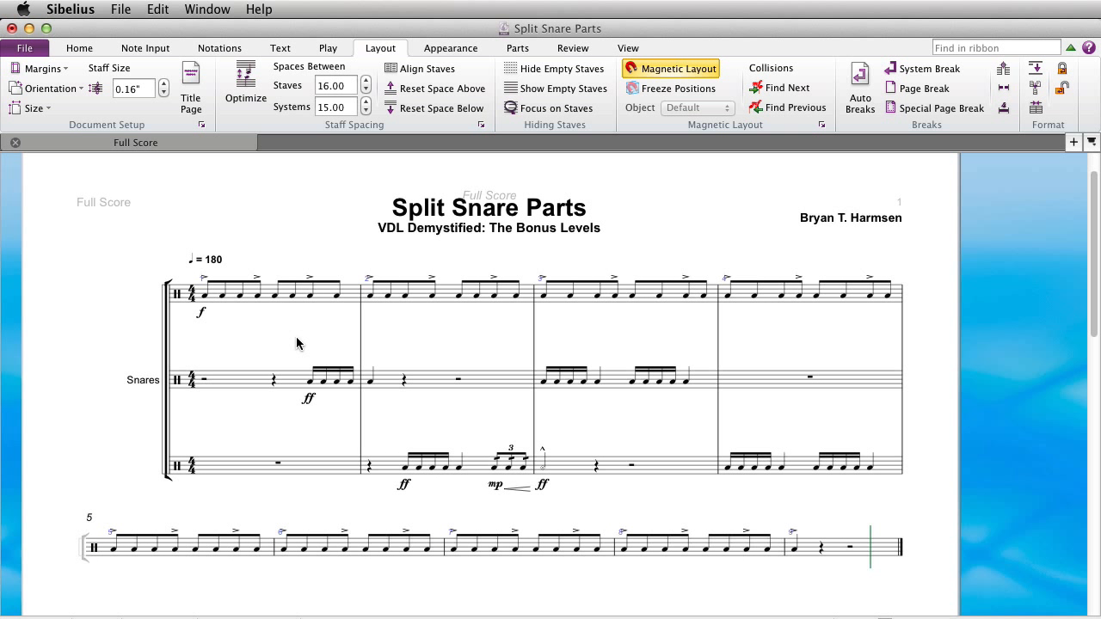